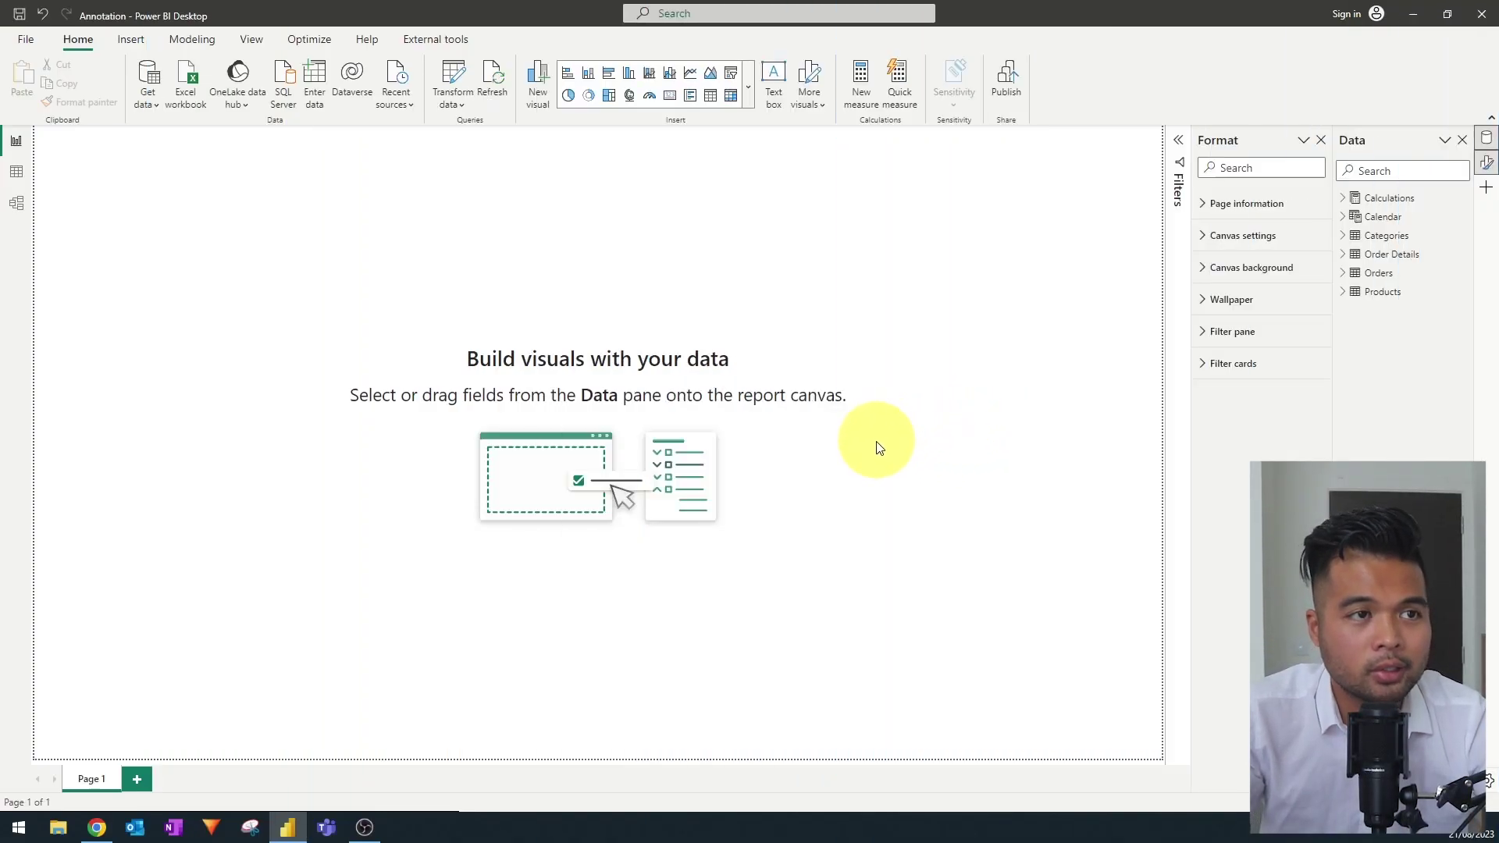
# Browse the Categories, Order Details, Orders, Products and Calendar tables in Data view
pyautogui.click(16, 171)
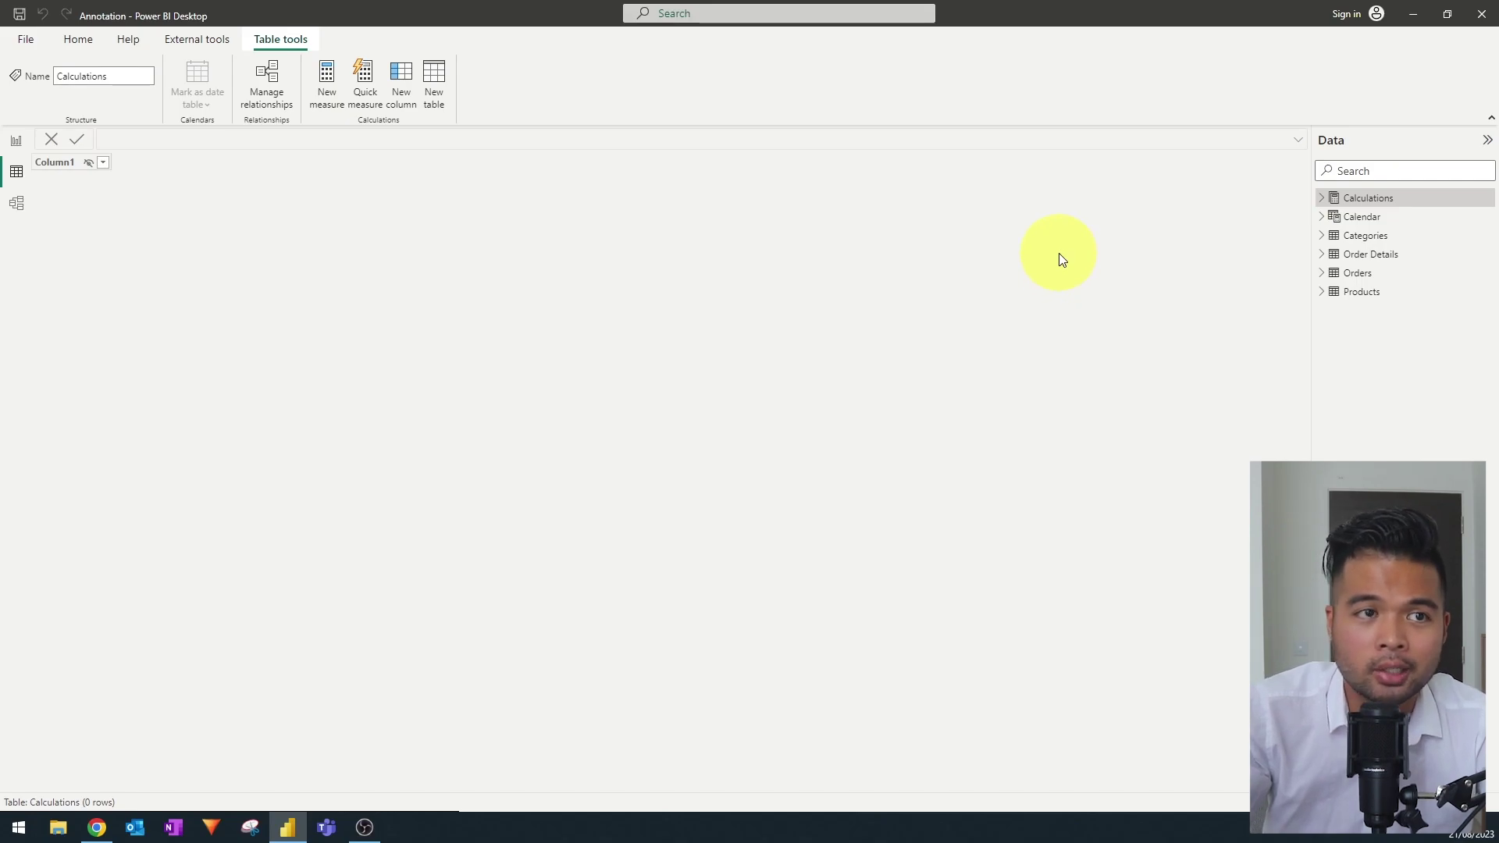
pyautogui.click(1384, 238)
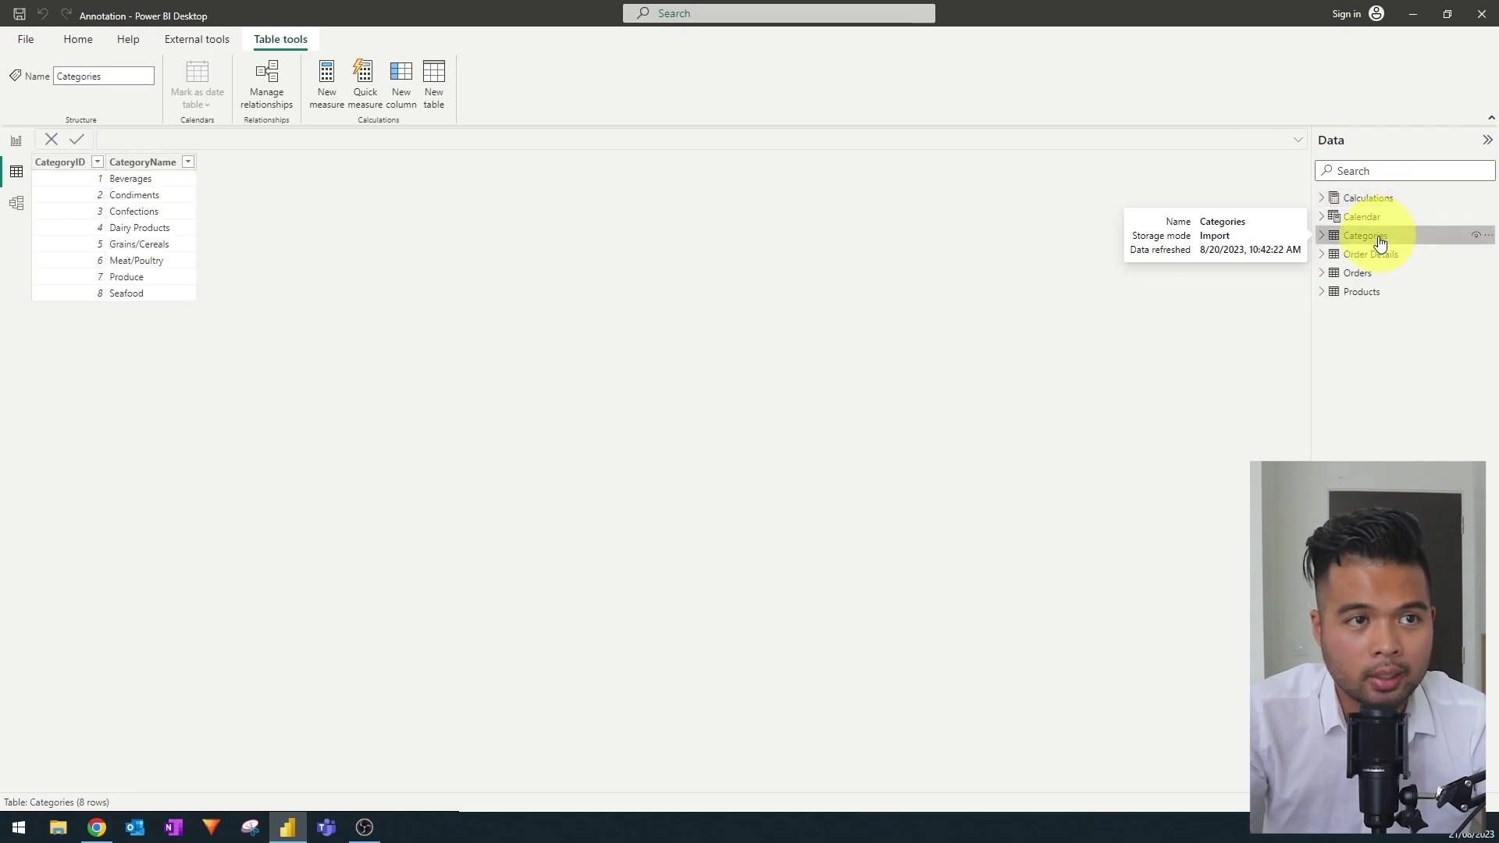
pyautogui.click(1386, 259)
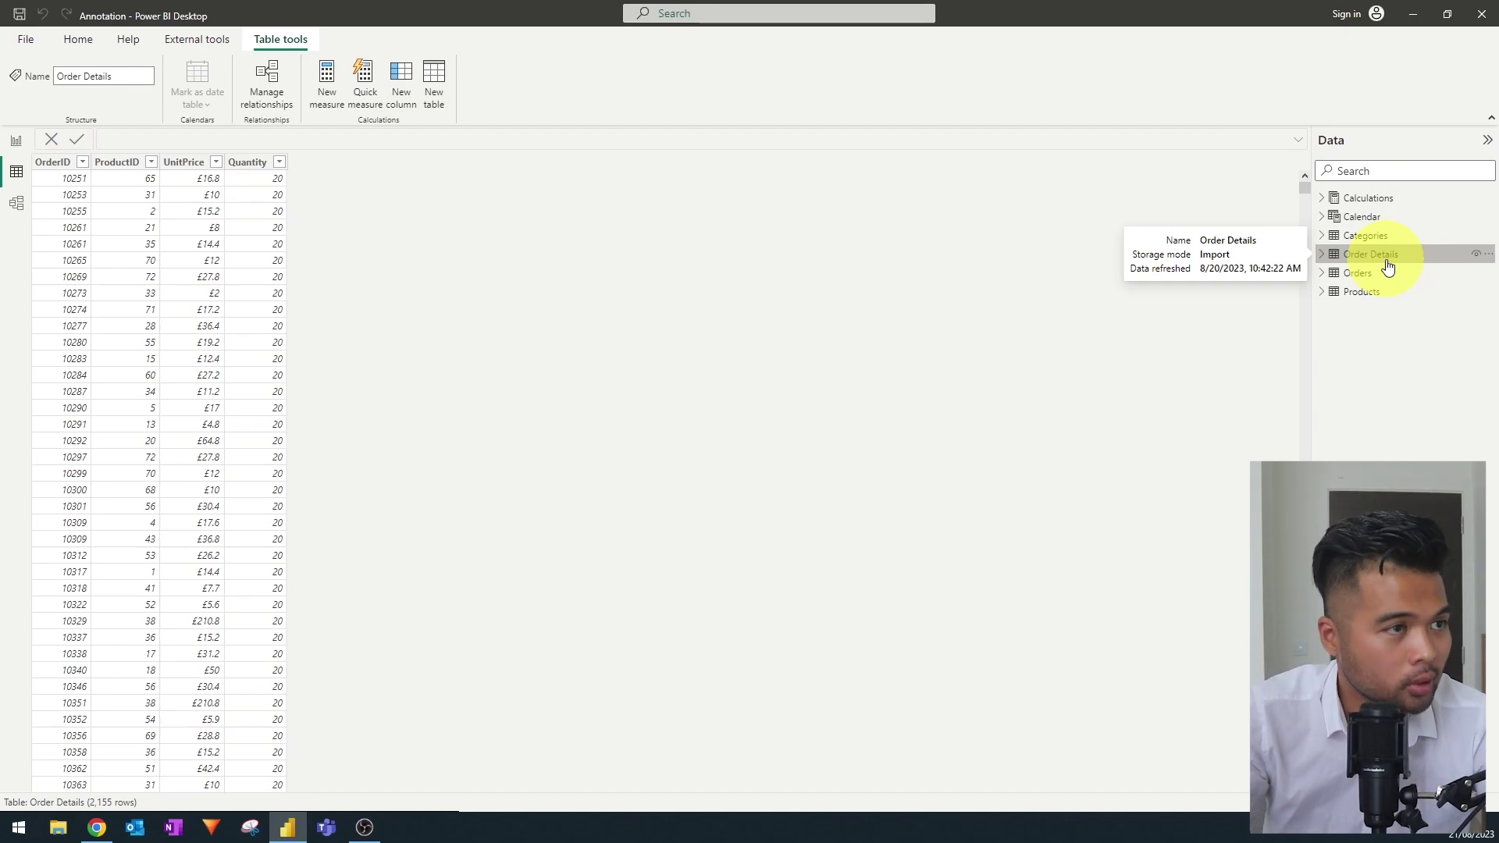
pyautogui.click(1376, 273)
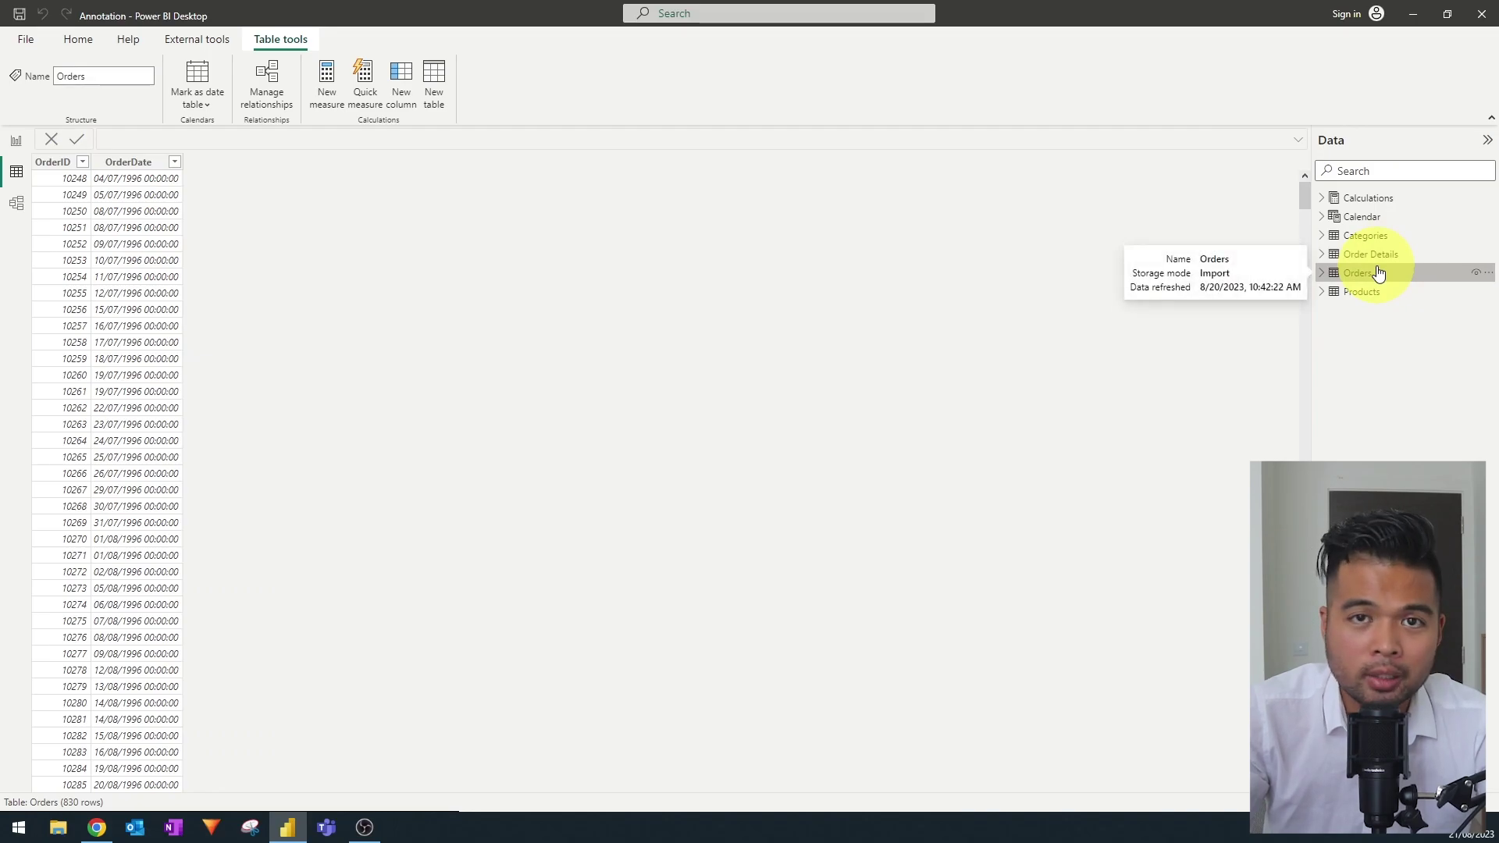
pyautogui.click(1372, 293)
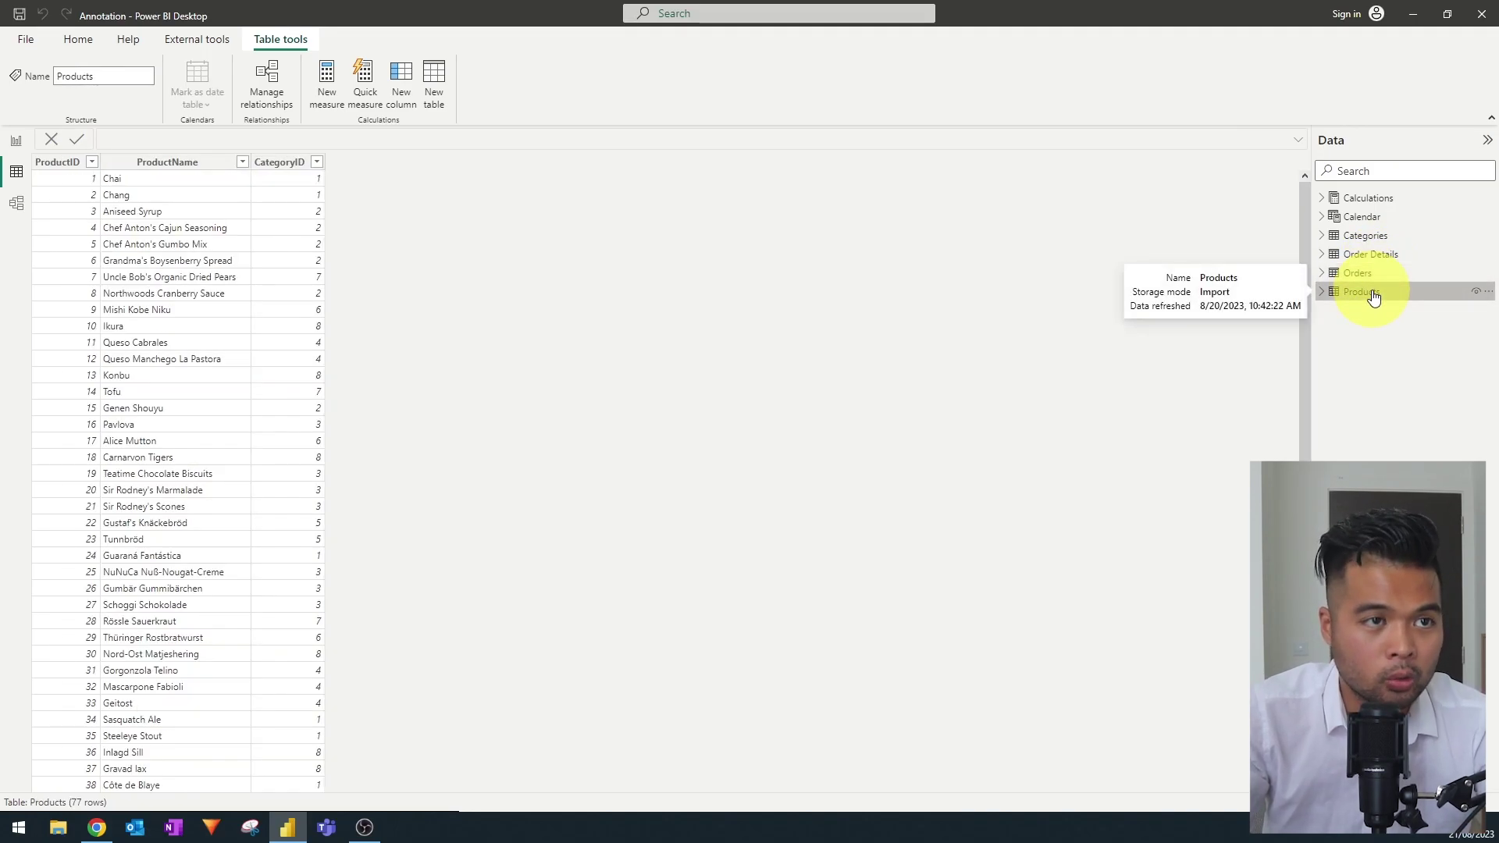
pyautogui.click(1333, 220)
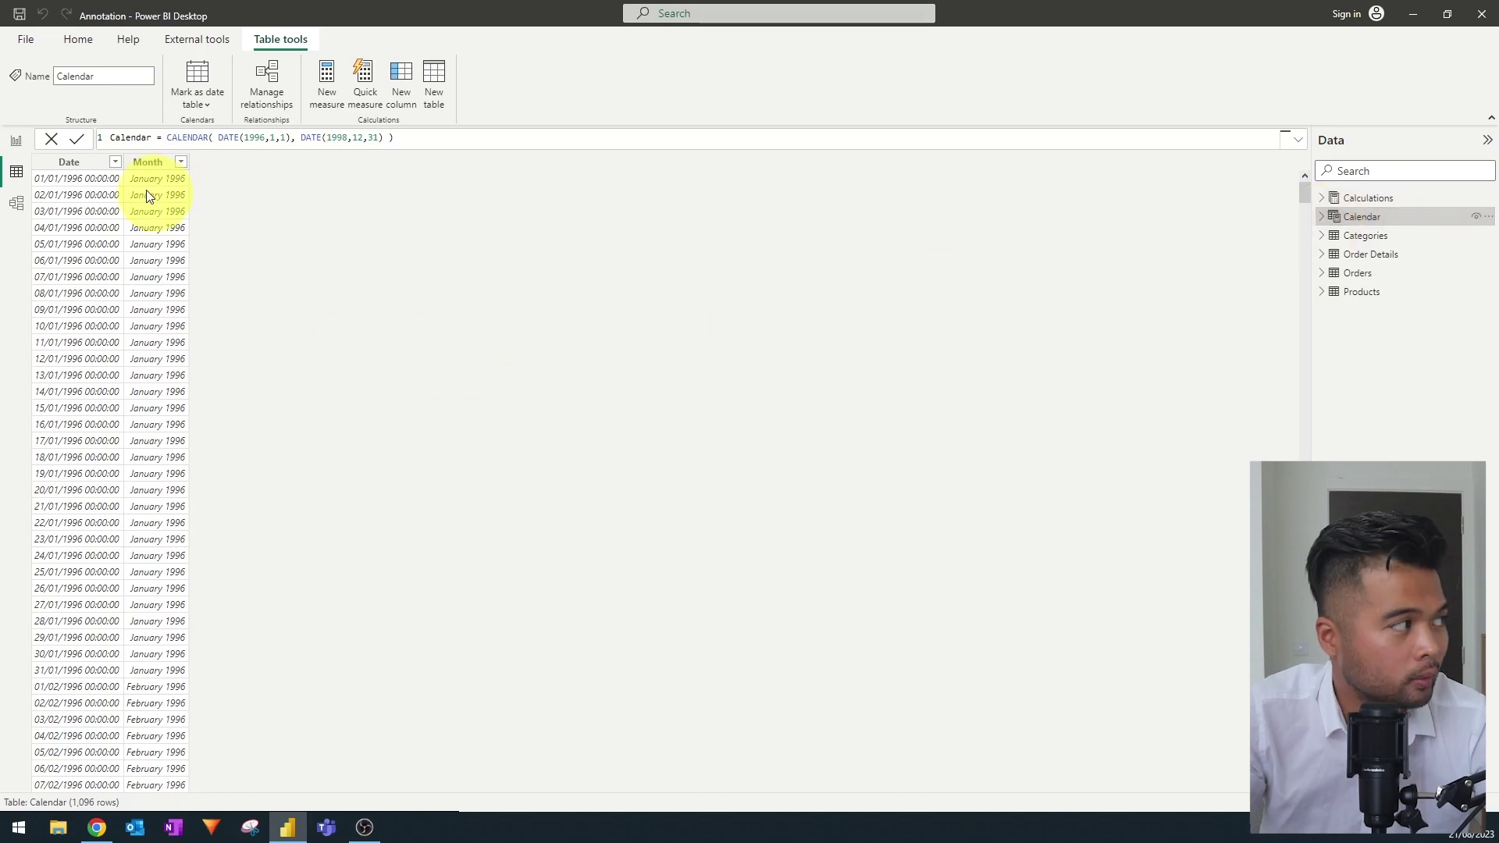
pyautogui.click(17, 141)
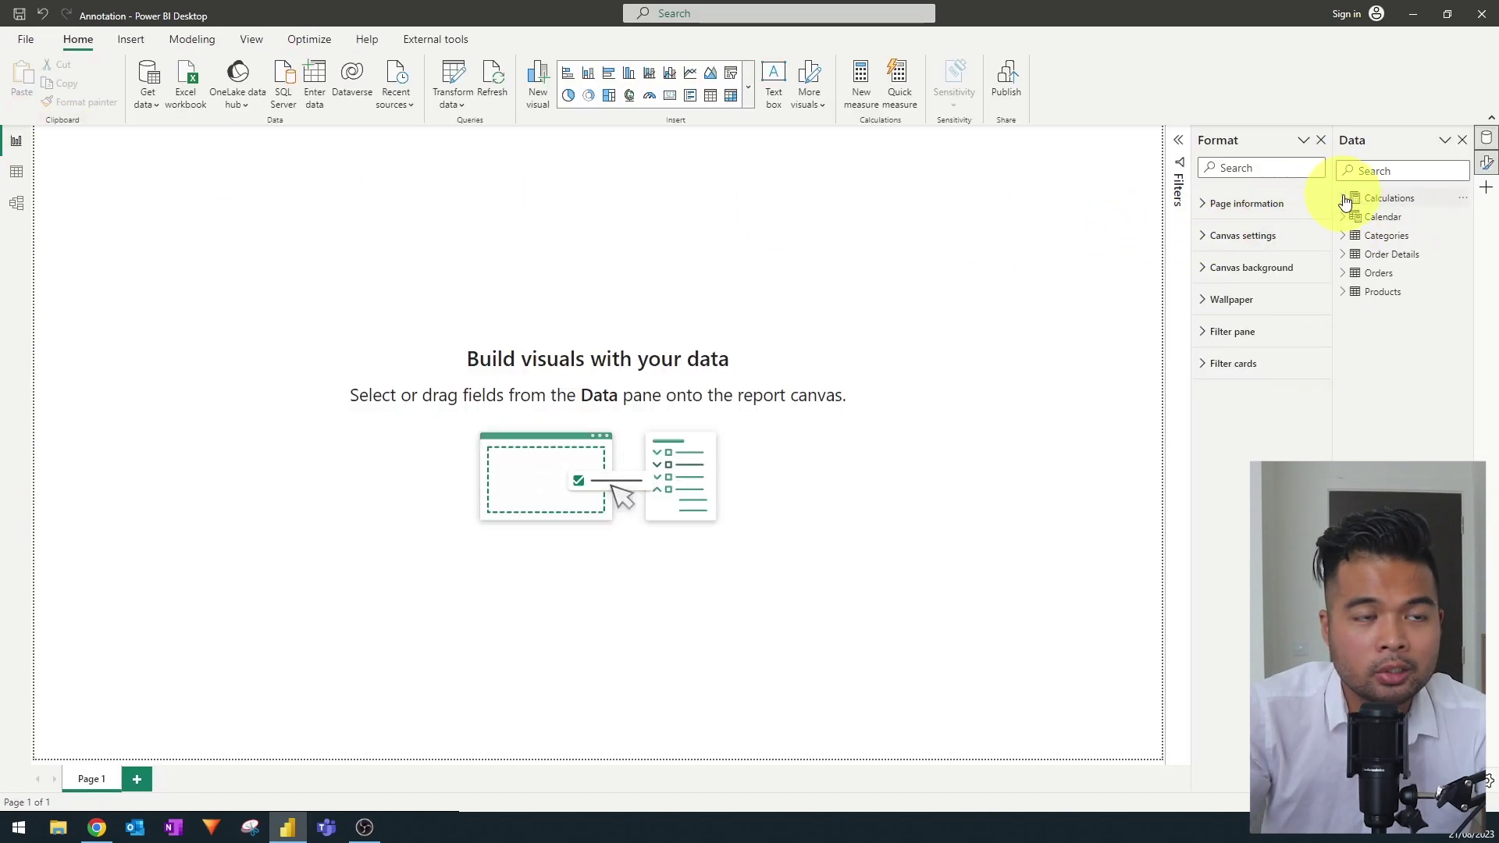
# Build a large line chart of the Sales measure by Calendar Month
pyautogui.click(1352, 197)
pyautogui.click(1395, 222)
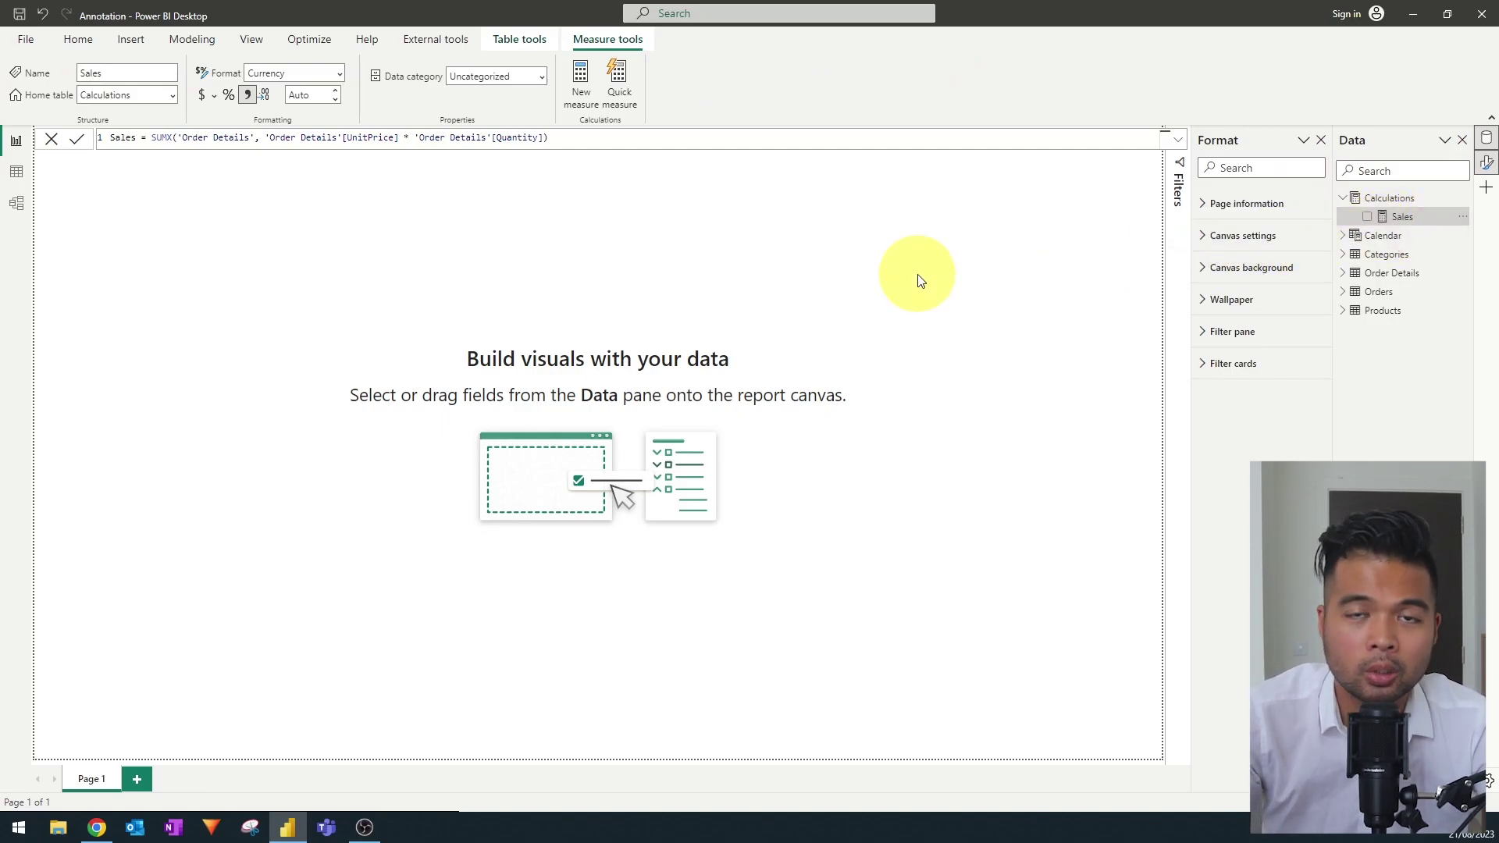
pyautogui.click(1341, 237)
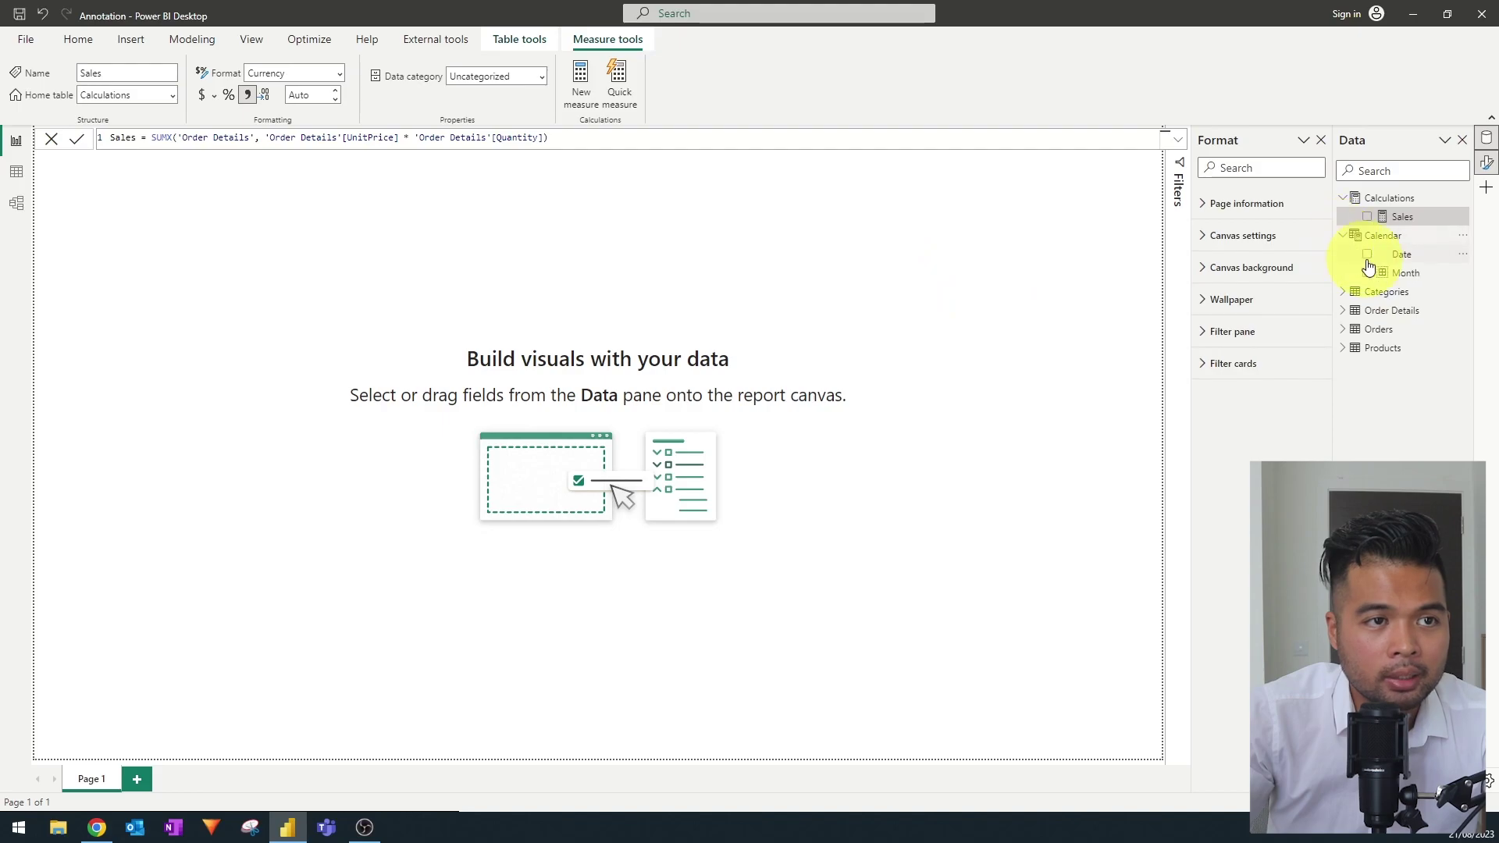
pyautogui.moveTo(1401, 273); pyautogui.dragTo(760, 437)
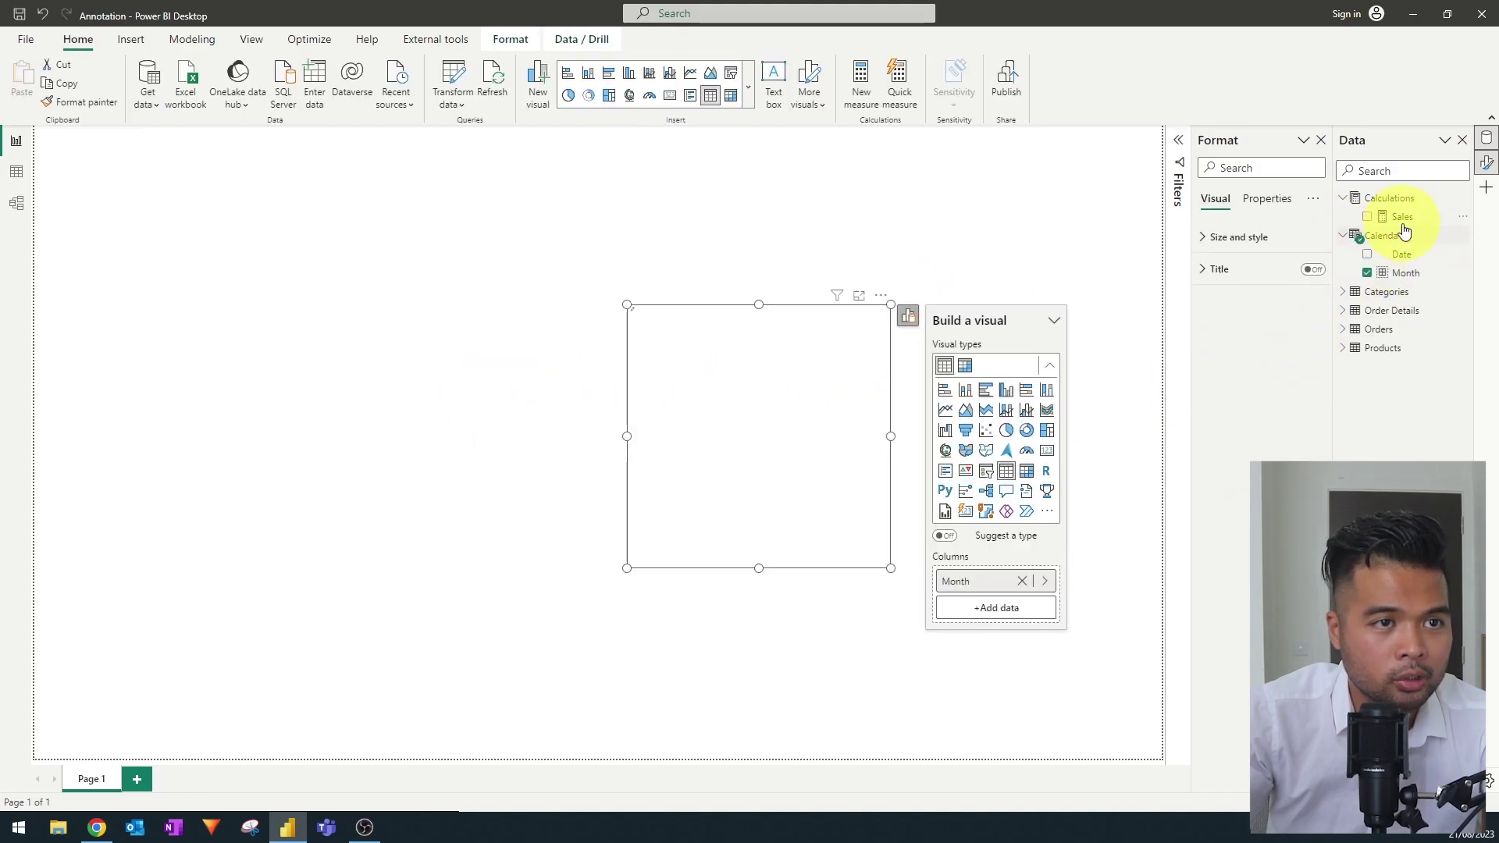
pyautogui.moveTo(1402, 219); pyautogui.dragTo(858, 422)
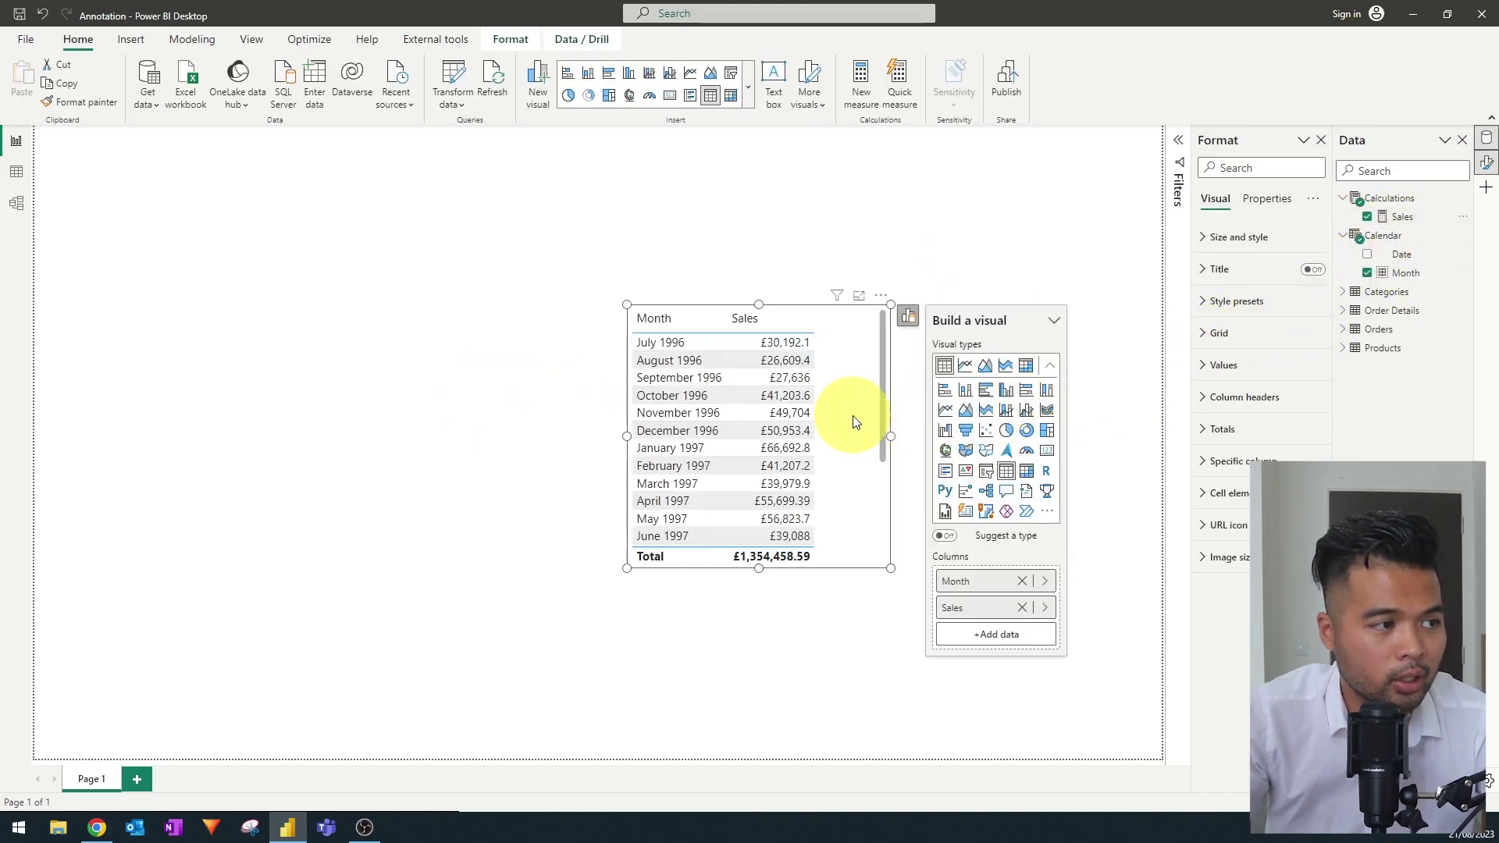
pyautogui.click(965, 413)
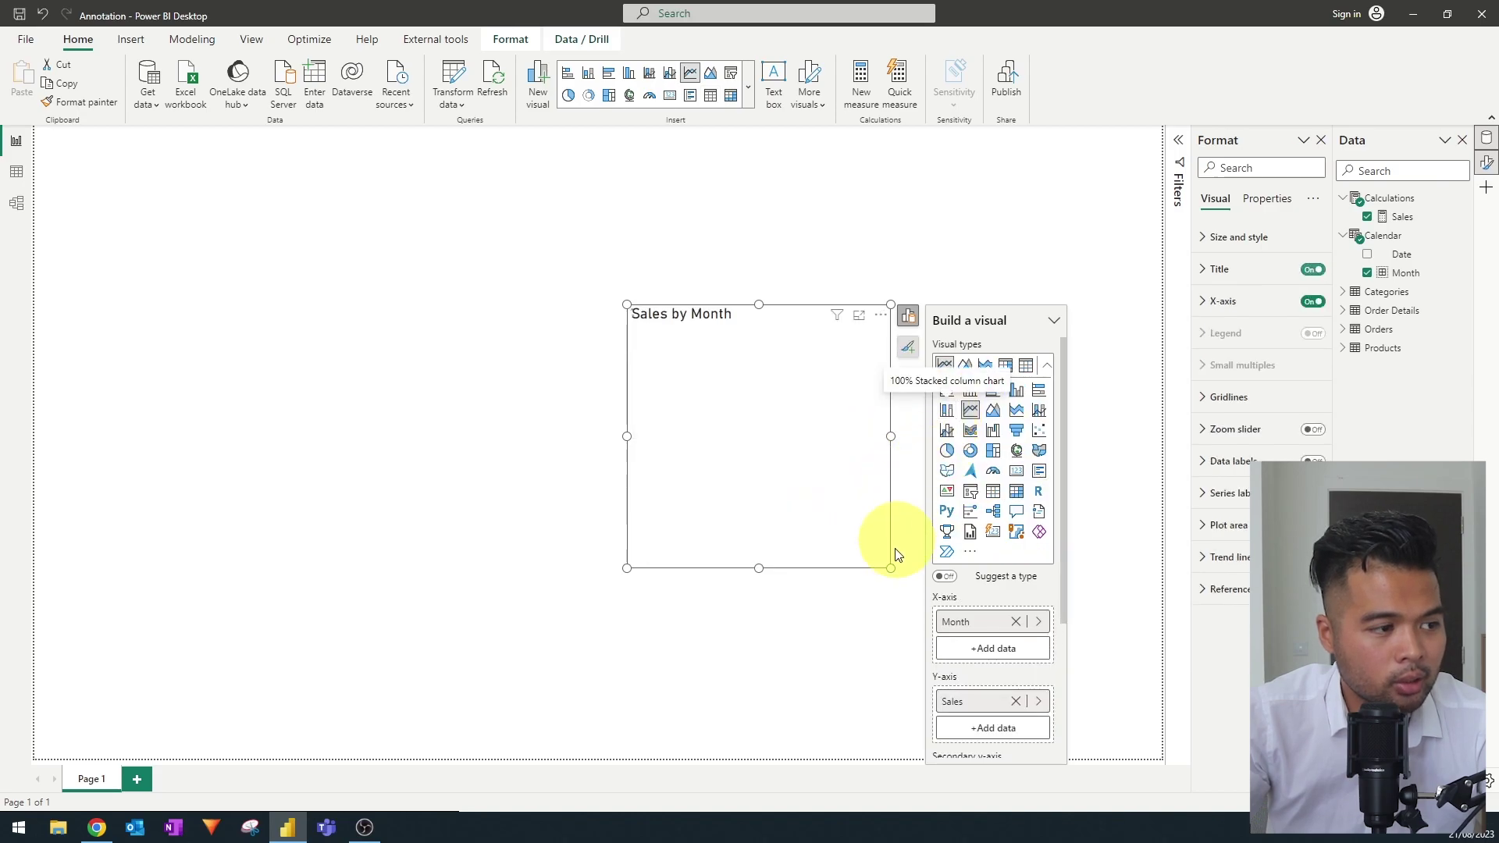
pyautogui.moveTo(894, 572); pyautogui.dragTo(1152, 612)
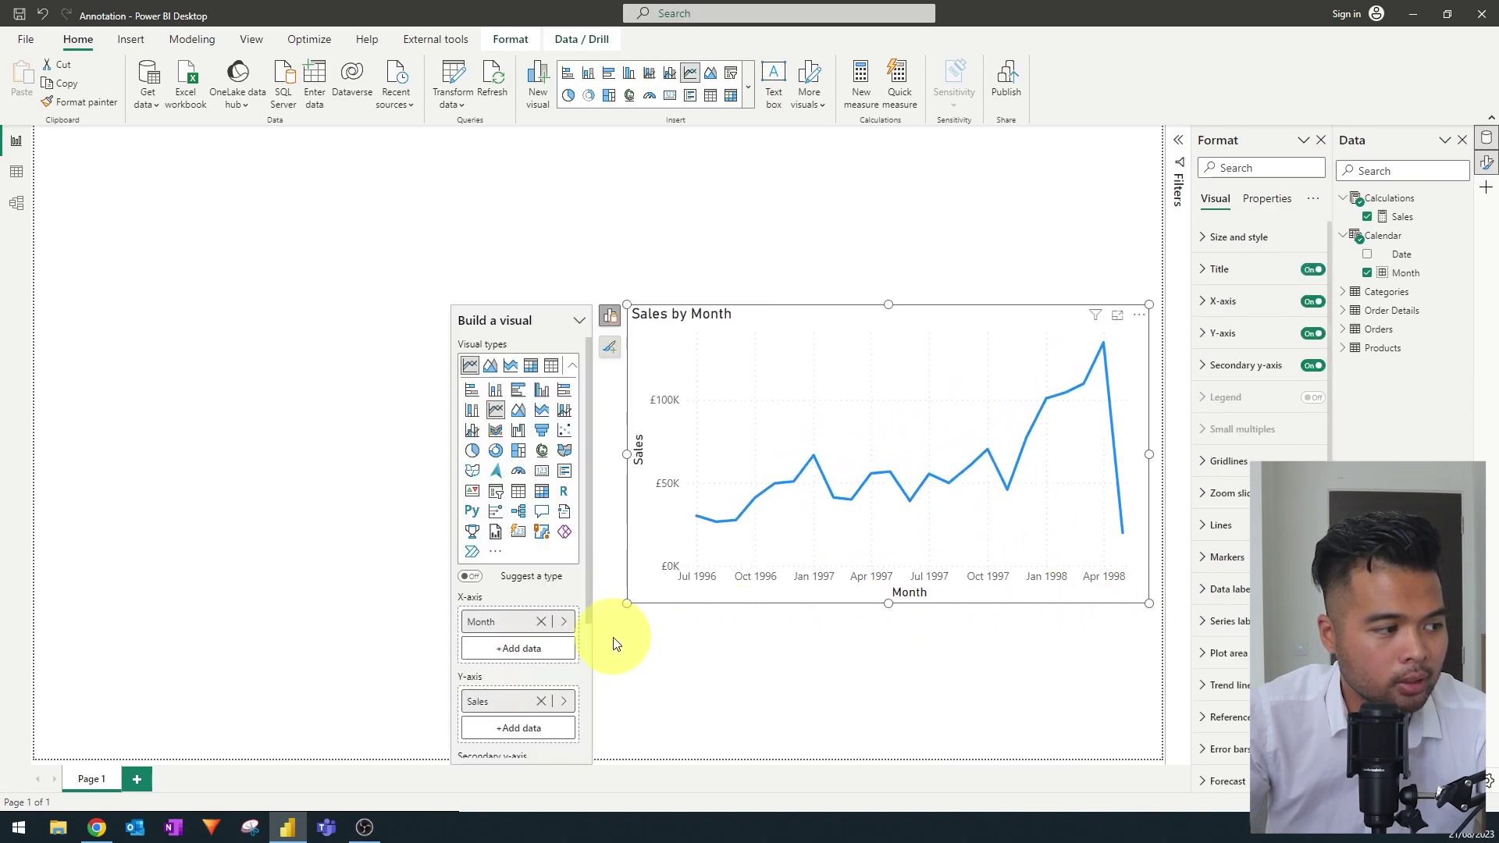
pyautogui.moveTo(627, 602); pyautogui.dragTo(449, 657)
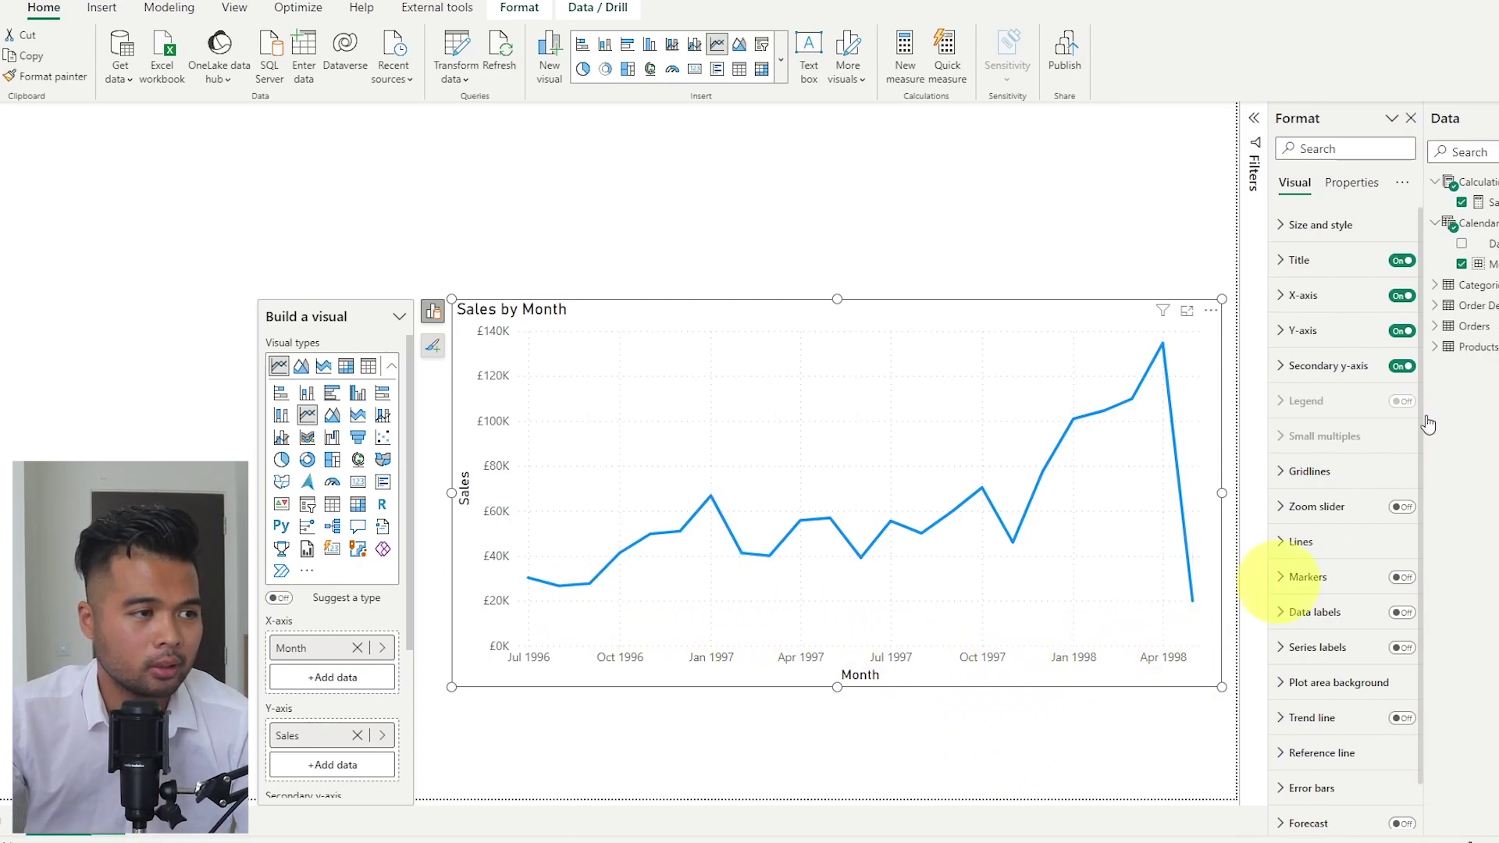
pyautogui.click(990, 253)
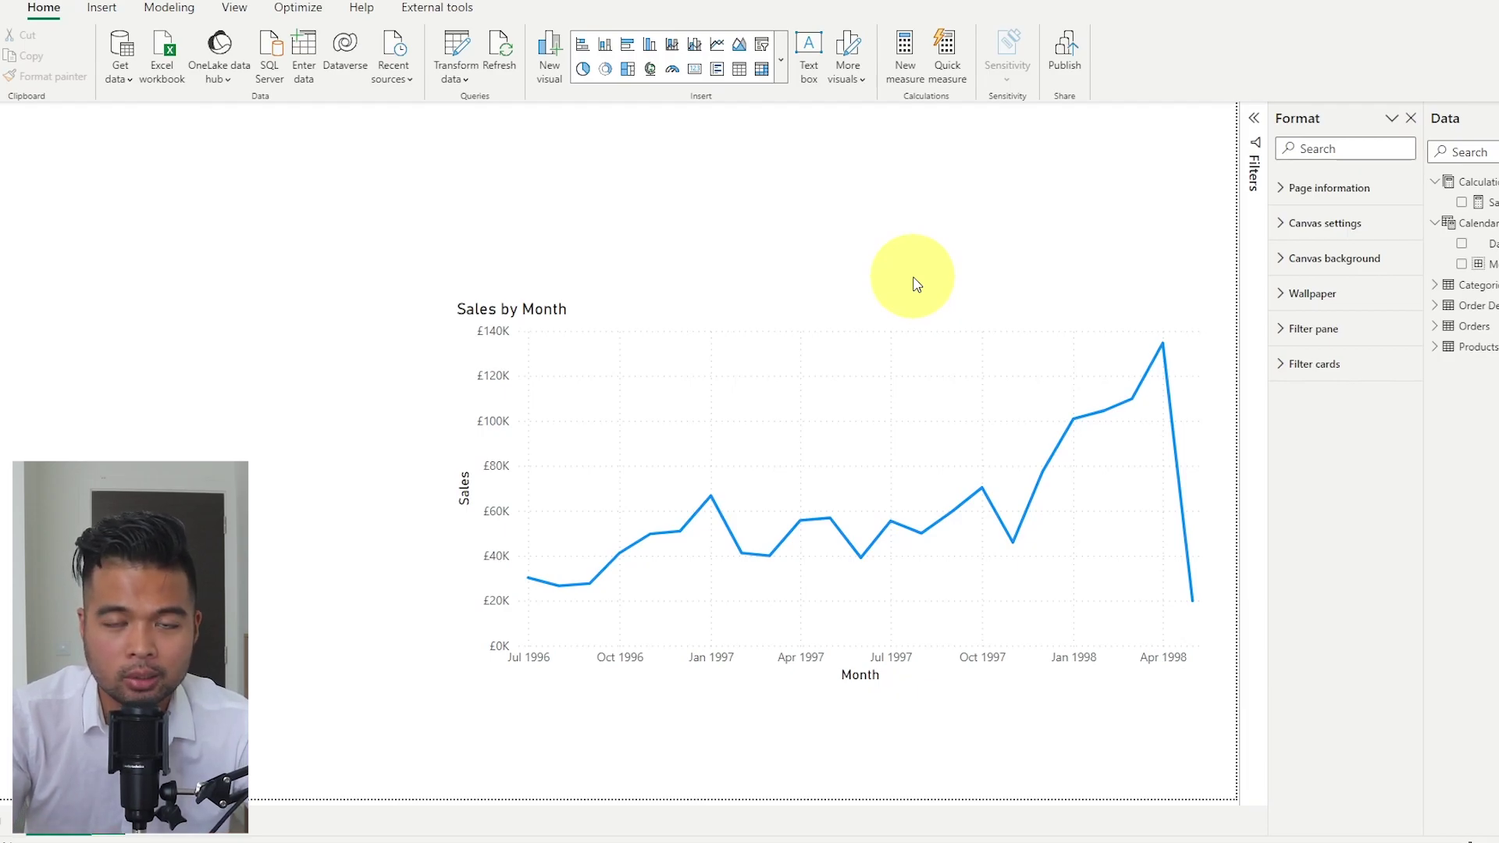
# Start a manually entered table with Date and Event columns and first date 01.11
pyautogui.click(304, 71)
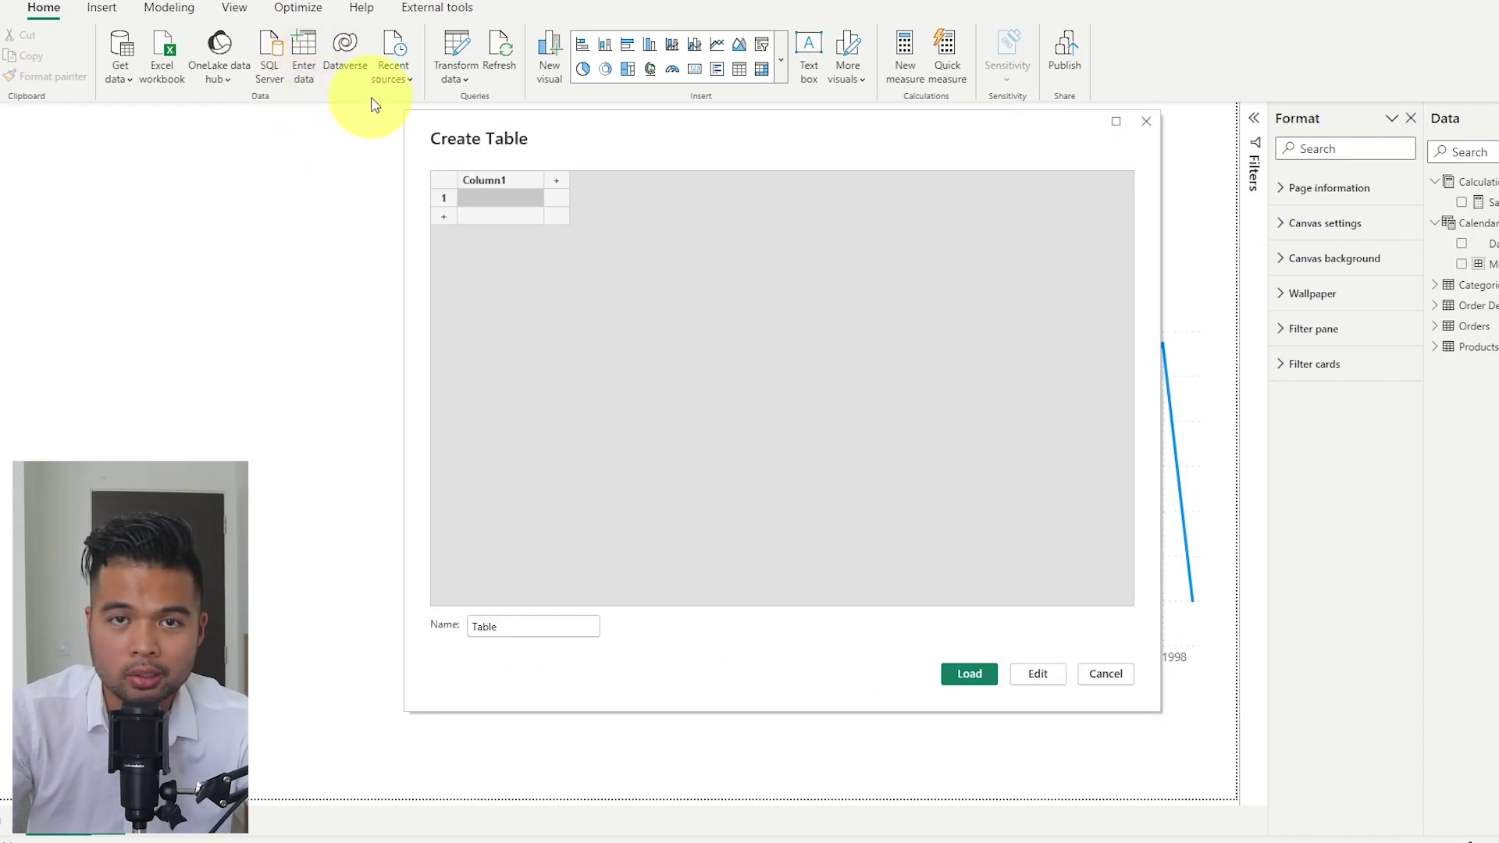
pyautogui.click(523, 202)
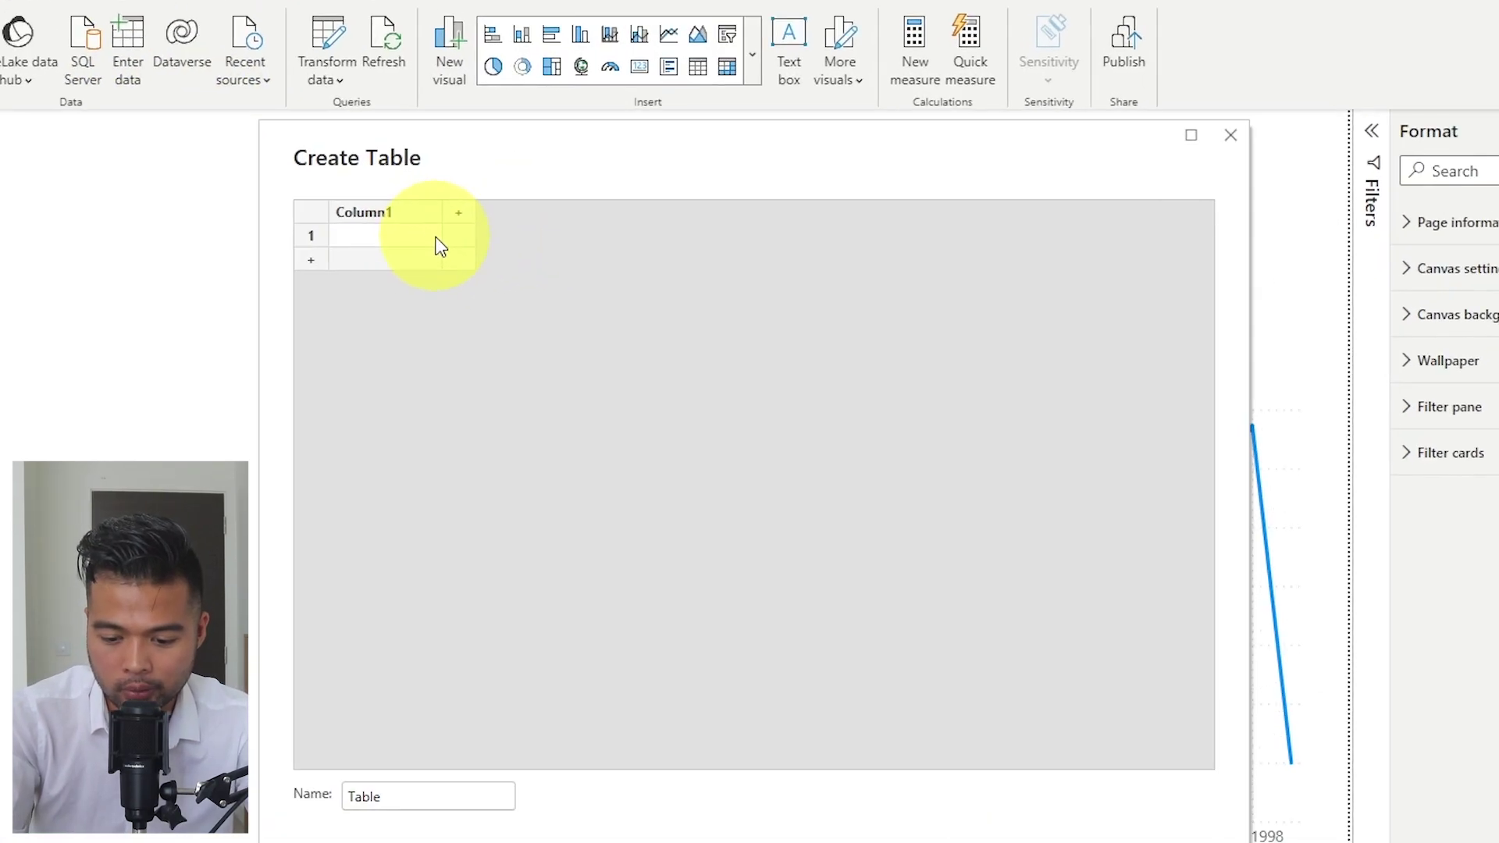
pyautogui.write('01.11.1996')
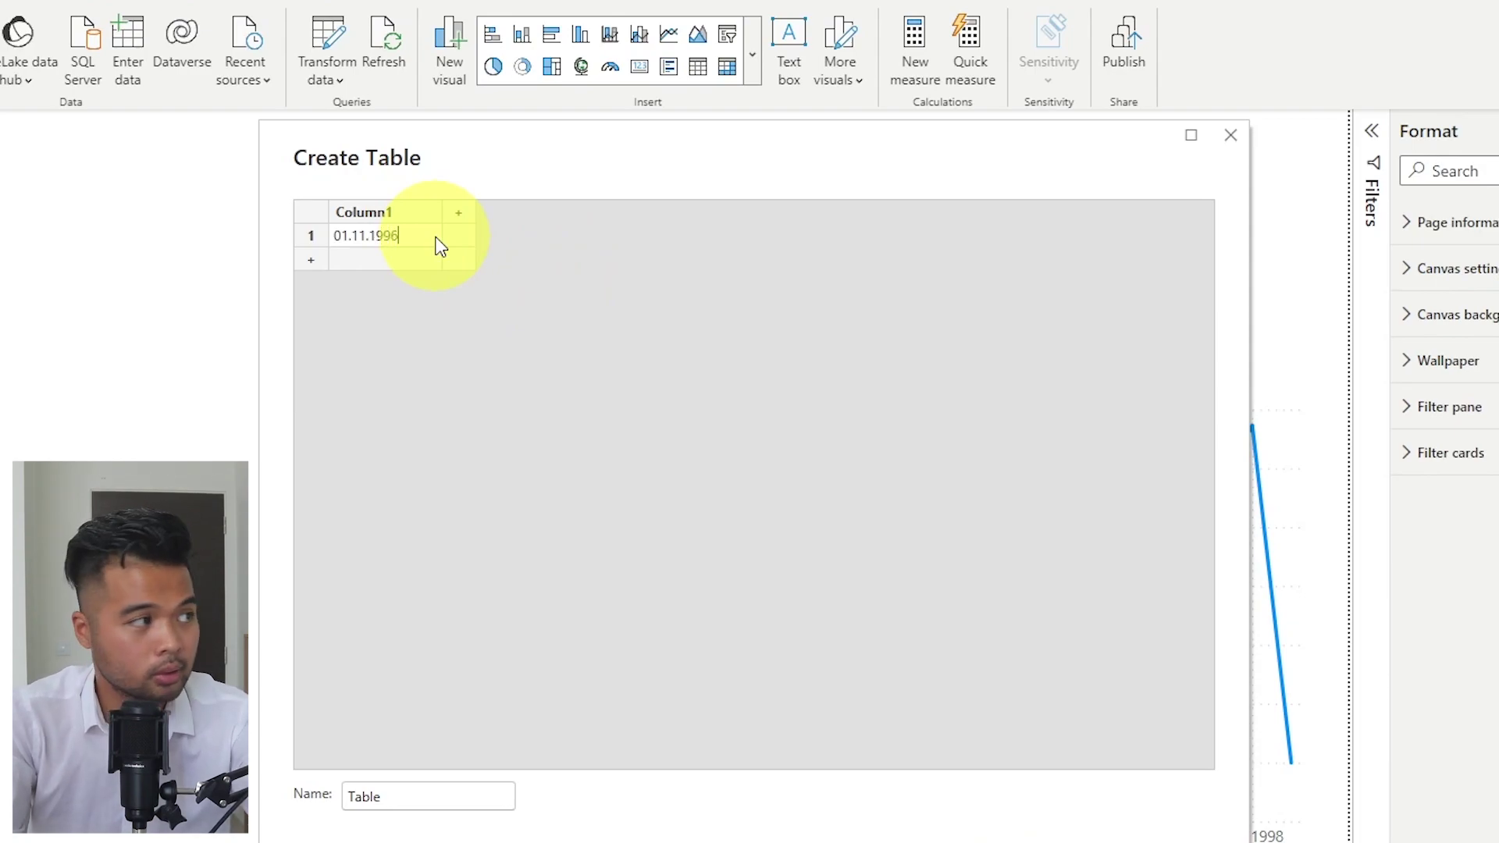
pyautogui.doubleClick(406, 211)
pyautogui.write('Date')
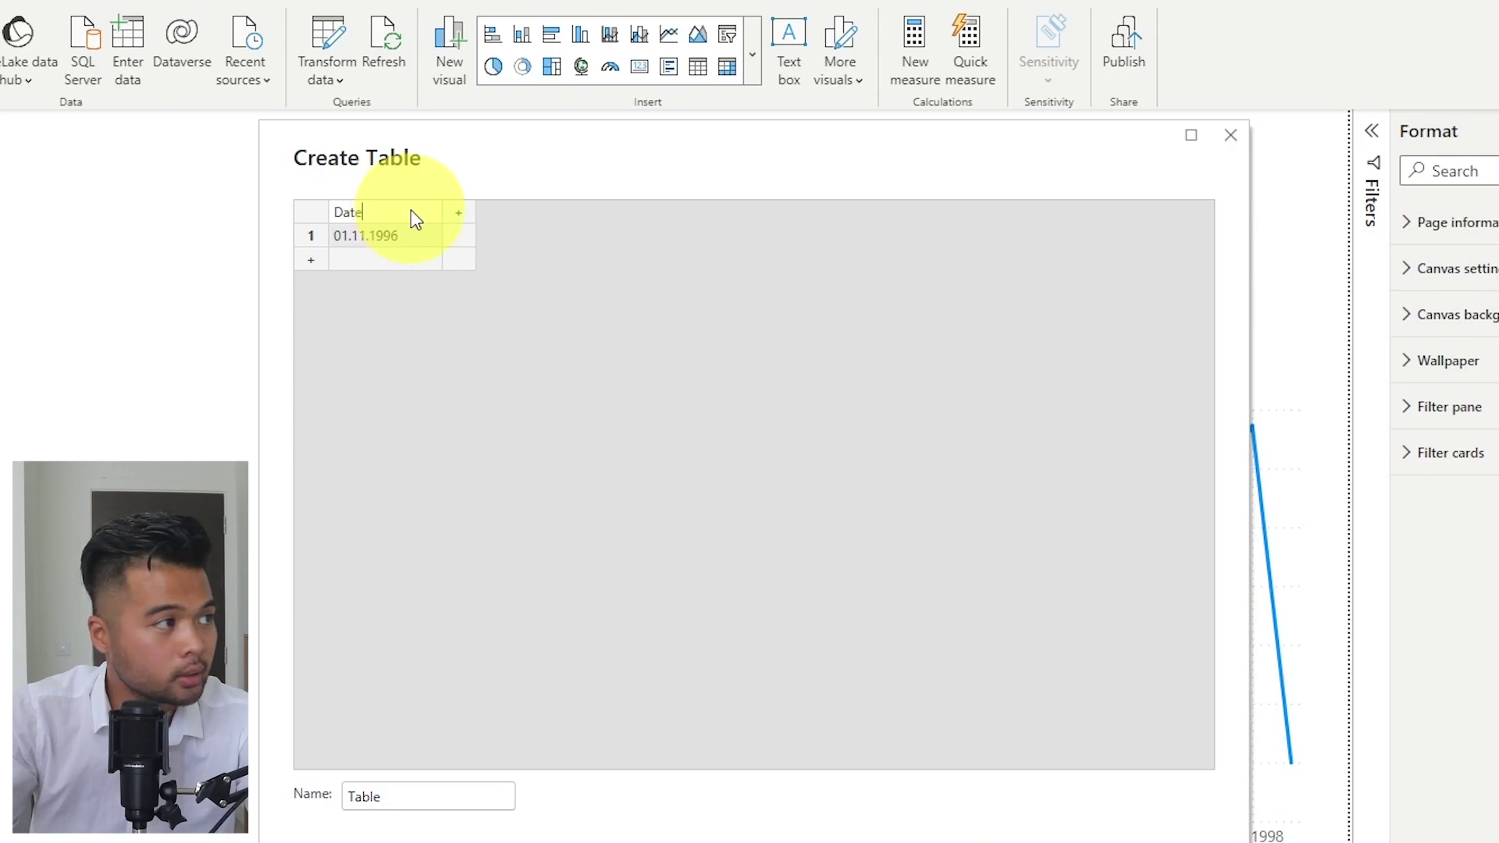
pyautogui.click(458, 213)
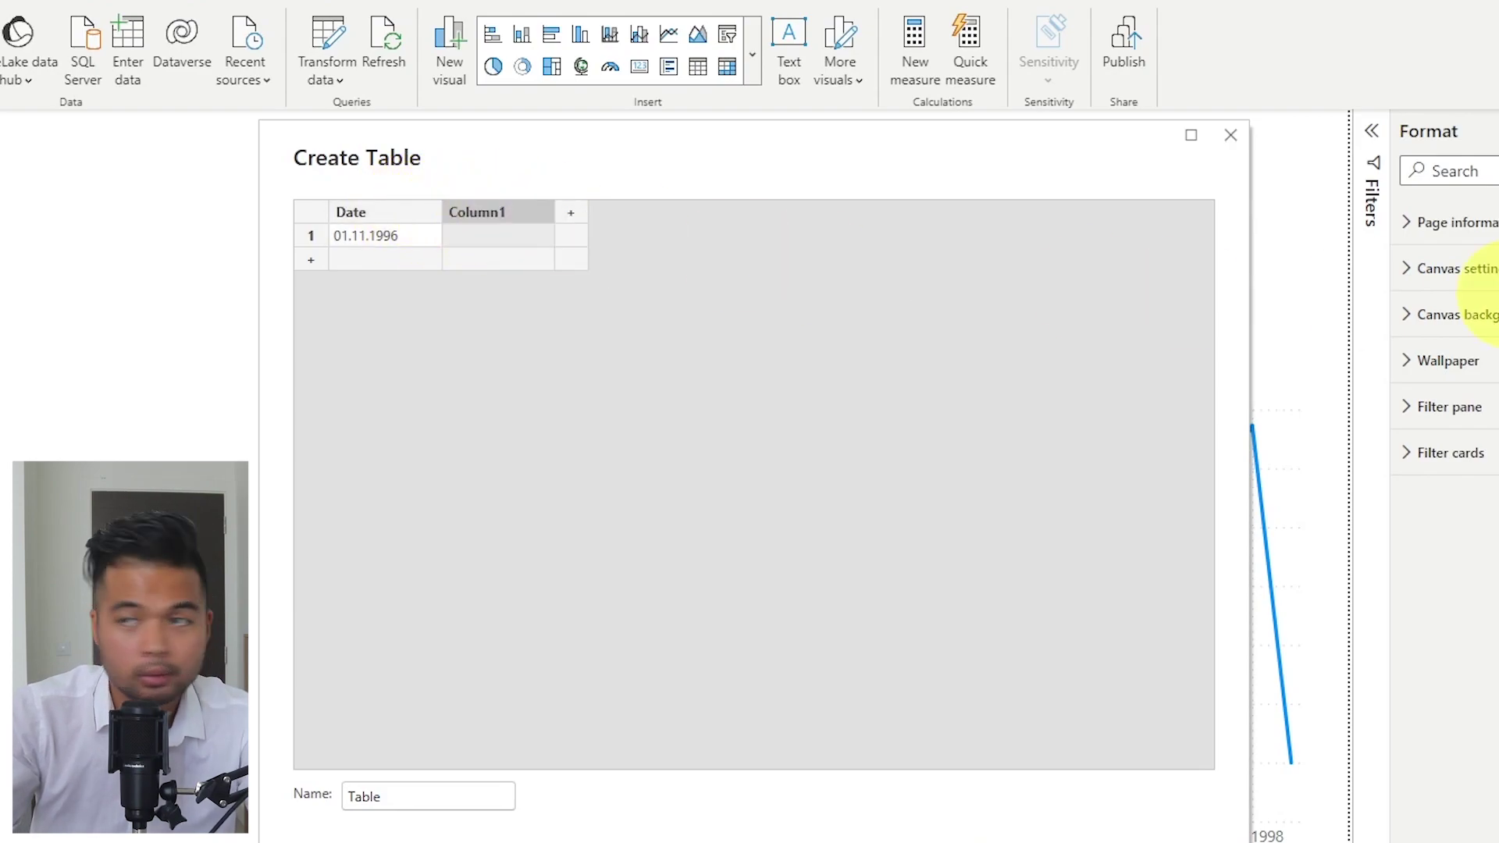
pyautogui.doubleClick(501, 220)
pyautogui.write('Event')
# Enter dated rows for Winter Sale, First Newsletter, Bank Holiday Sale and Marketing Events
pyautogui.click(485, 237)
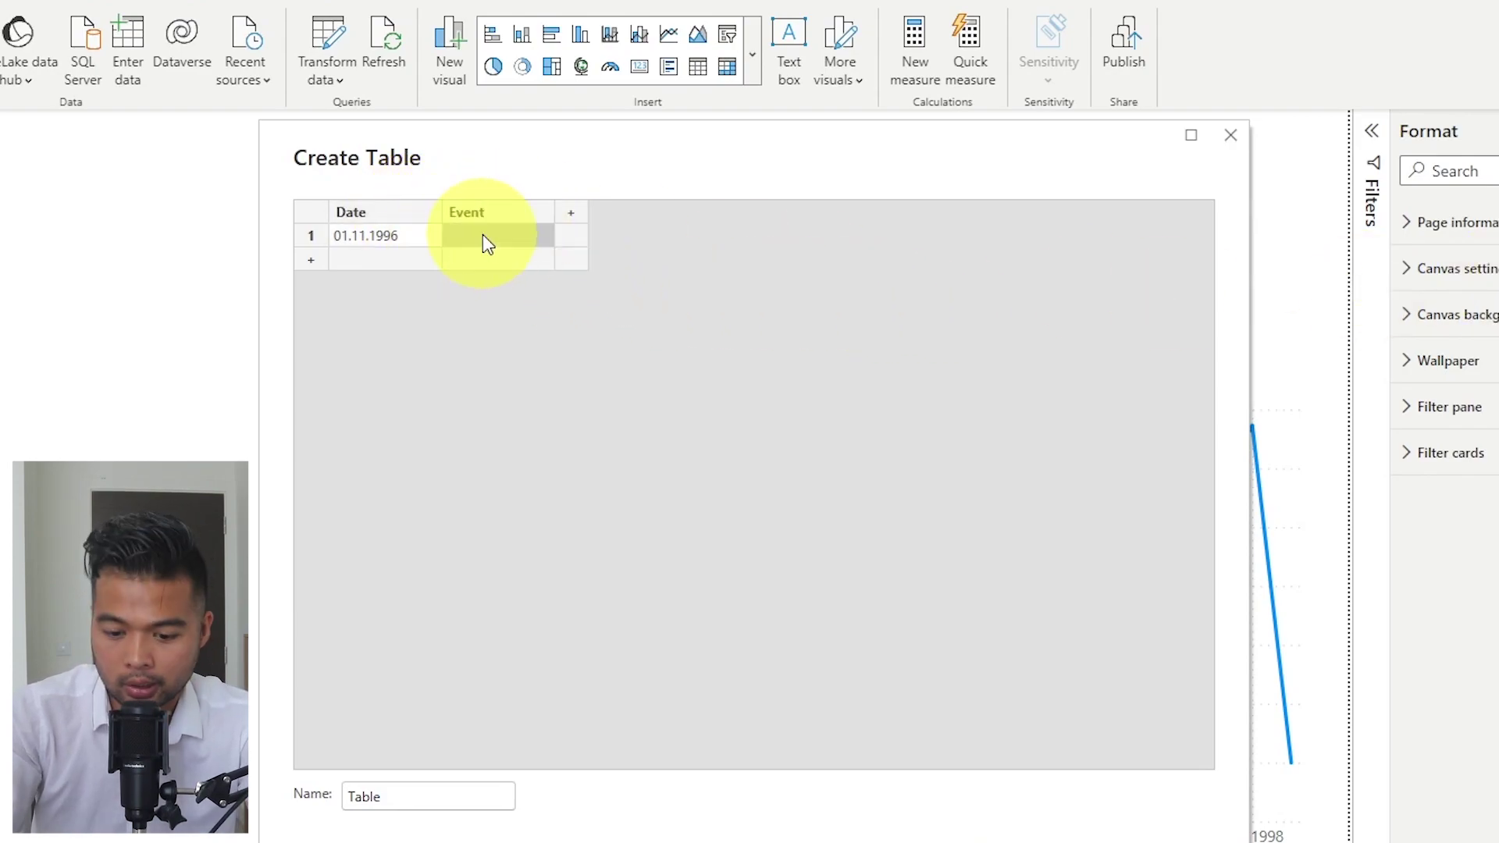
pyautogui.write('Win')
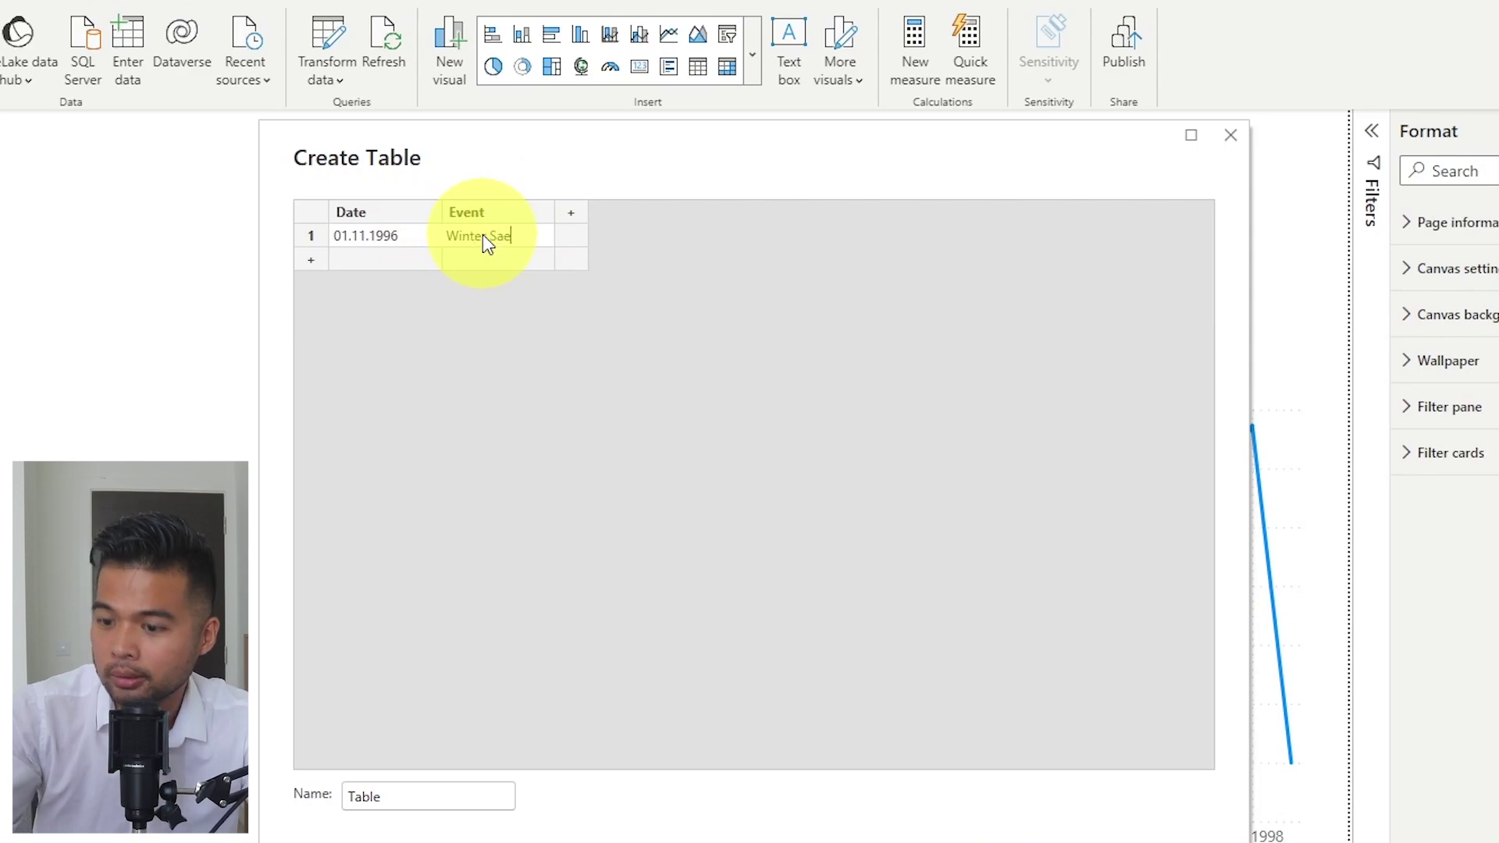
pyautogui.write('ter Sale')
pyautogui.press('Return')
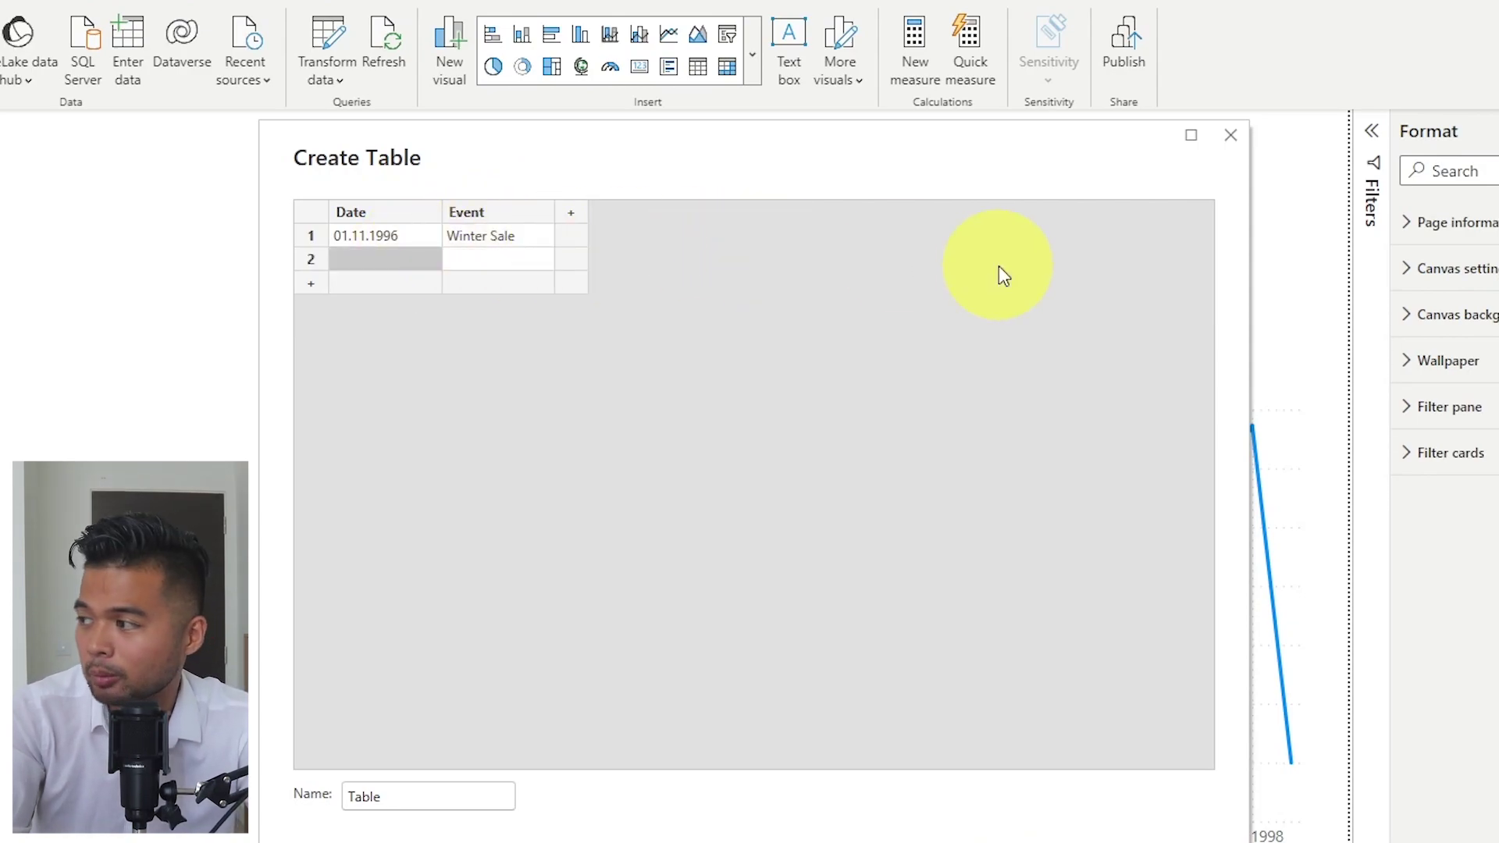
pyautogui.write('01.04.1997')
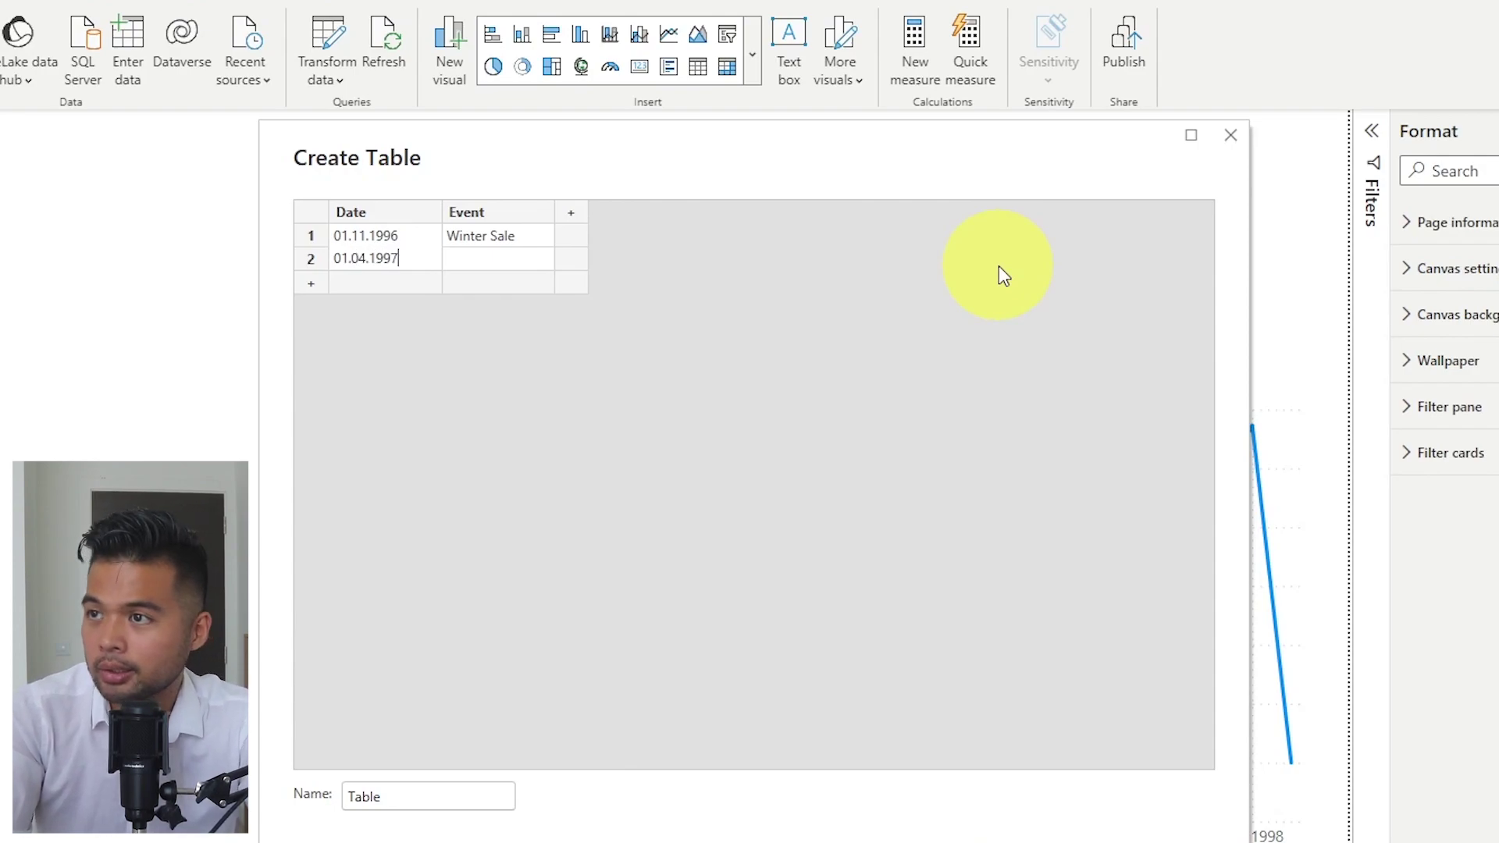
pyautogui.press('Tab')
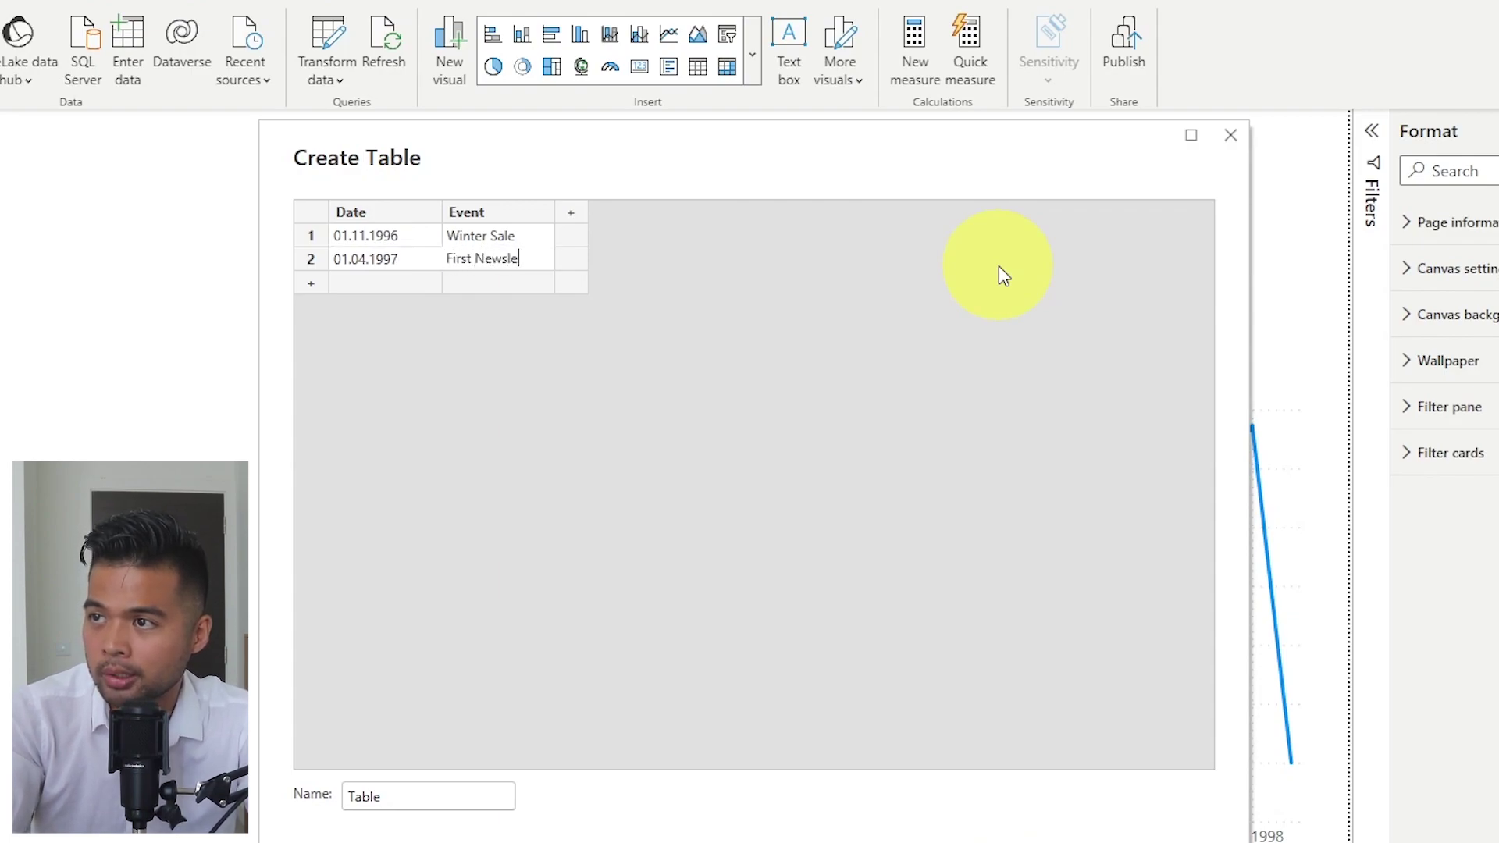
pyautogui.press('Tab')
pyautogui.write('0')
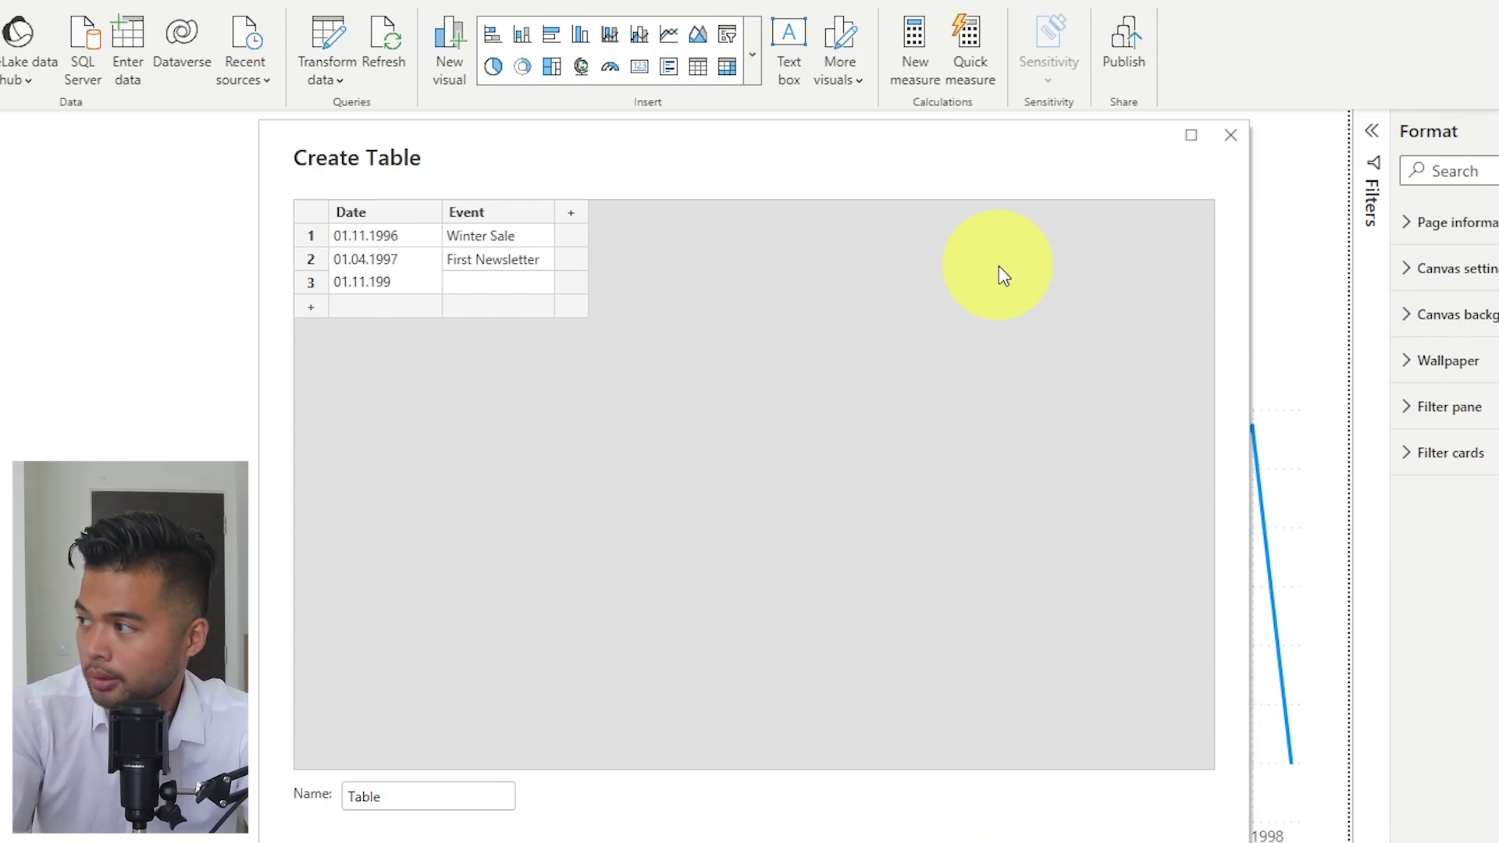
pyautogui.press('Tab')
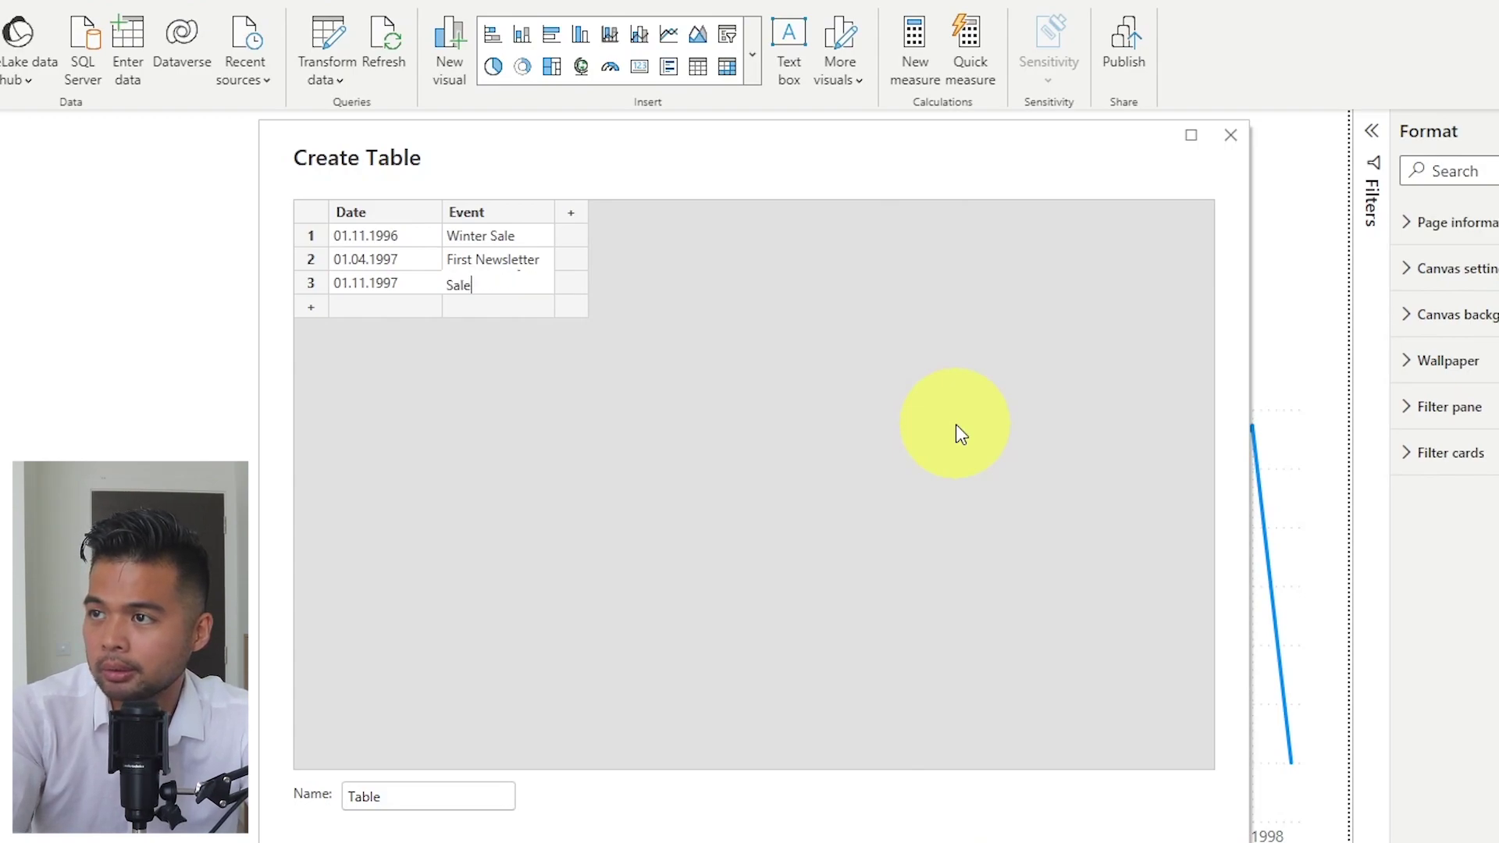
pyautogui.press('Return')
pyautogui.moveTo(554, 211); pyautogui.dragTo(598, 211)
pyautogui.click(412, 324)
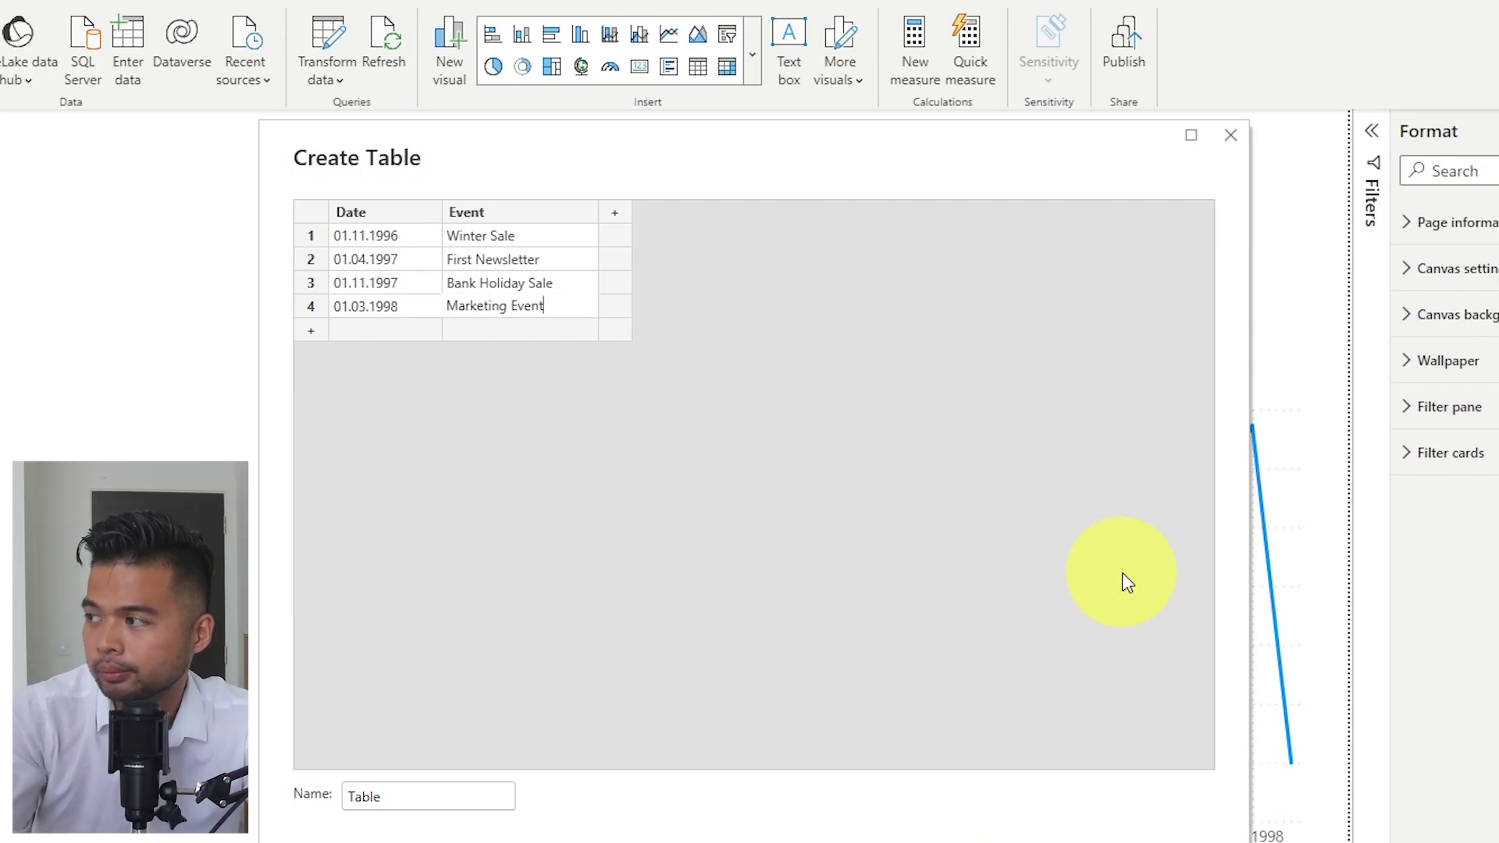
pyautogui.write('s')
# Name the new table Events and load it
pyautogui.doubleClick(368, 800)
pyautogui.write('Event')
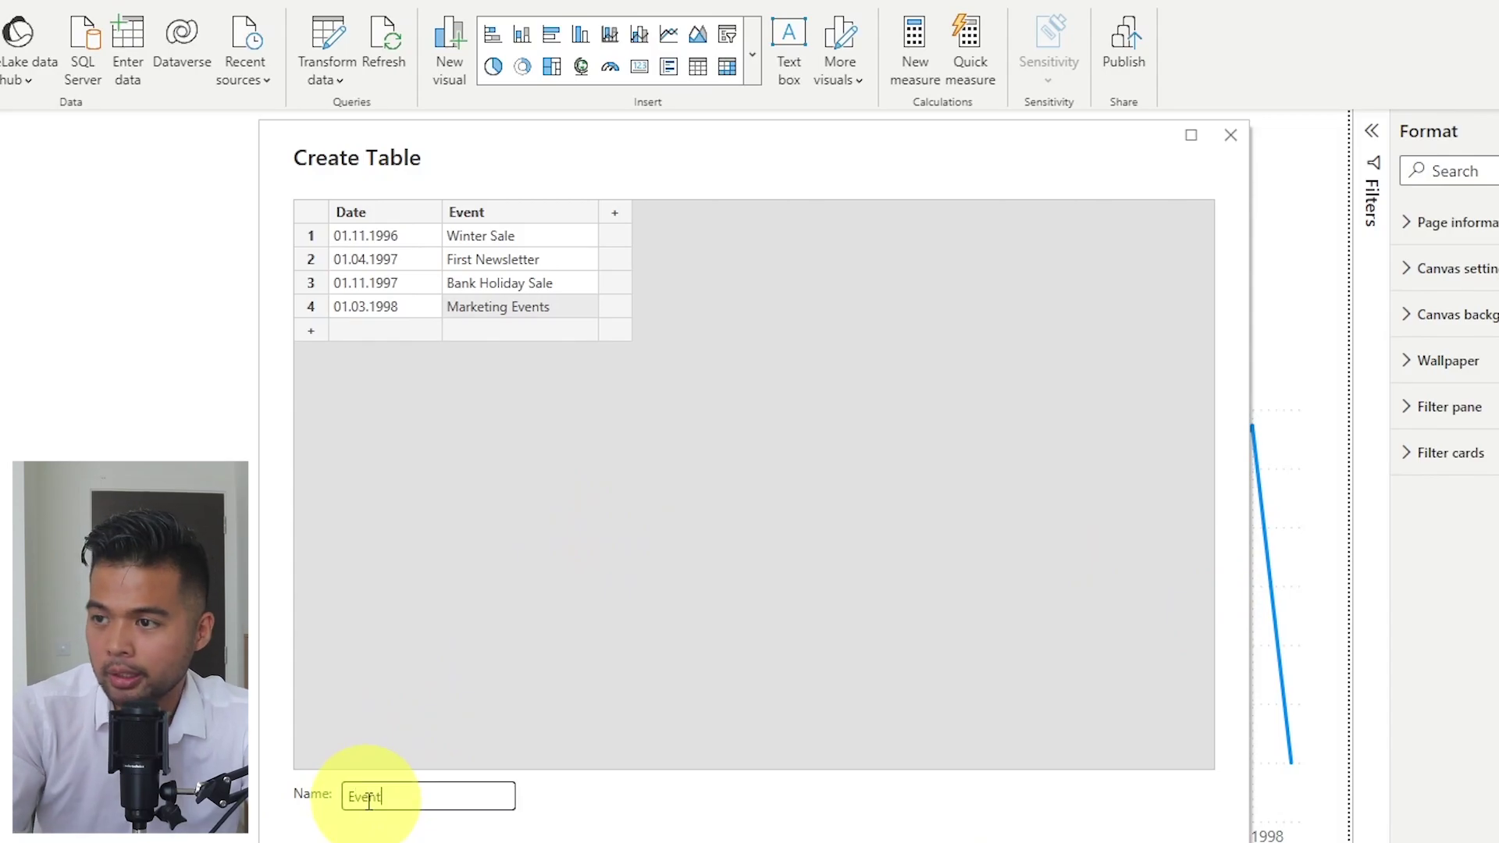
pyautogui.write('s')
pyautogui.click(1003, 787)
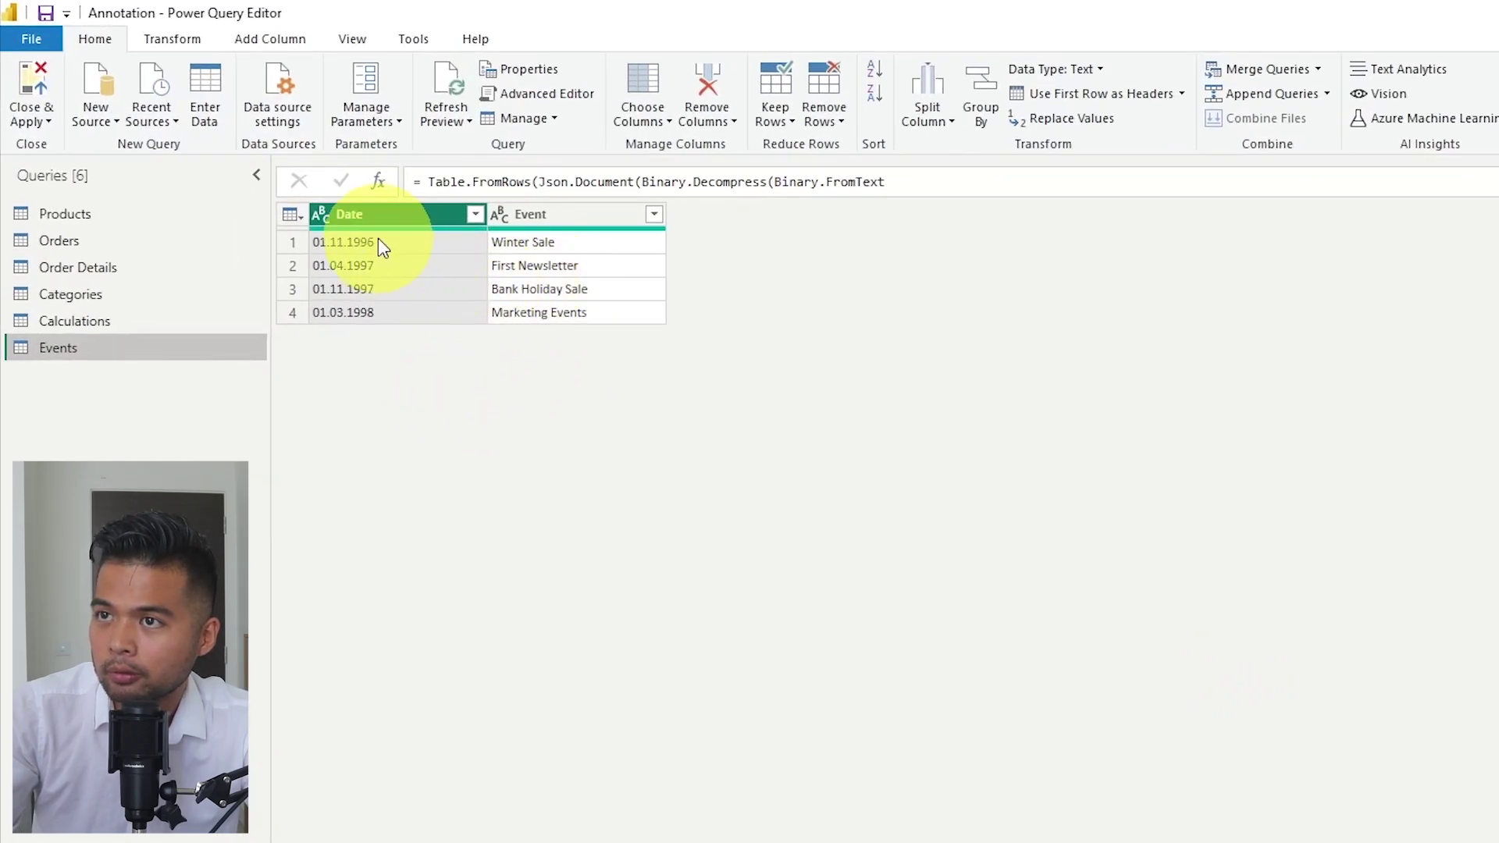
# Change the Events Date column to the Date type and apply the query changes
pyautogui.click(323, 217)
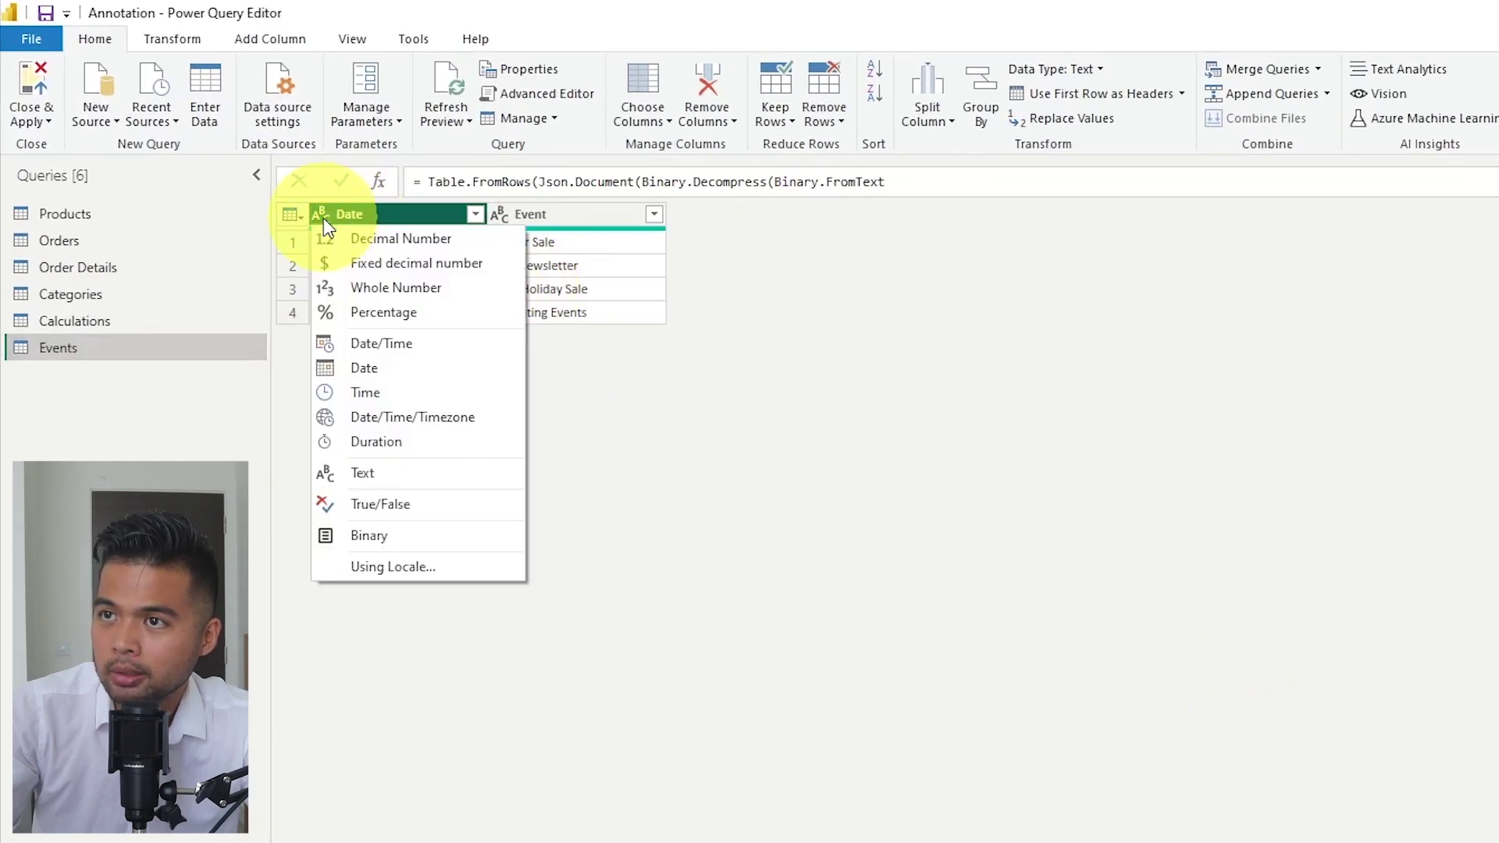
pyautogui.click(395, 370)
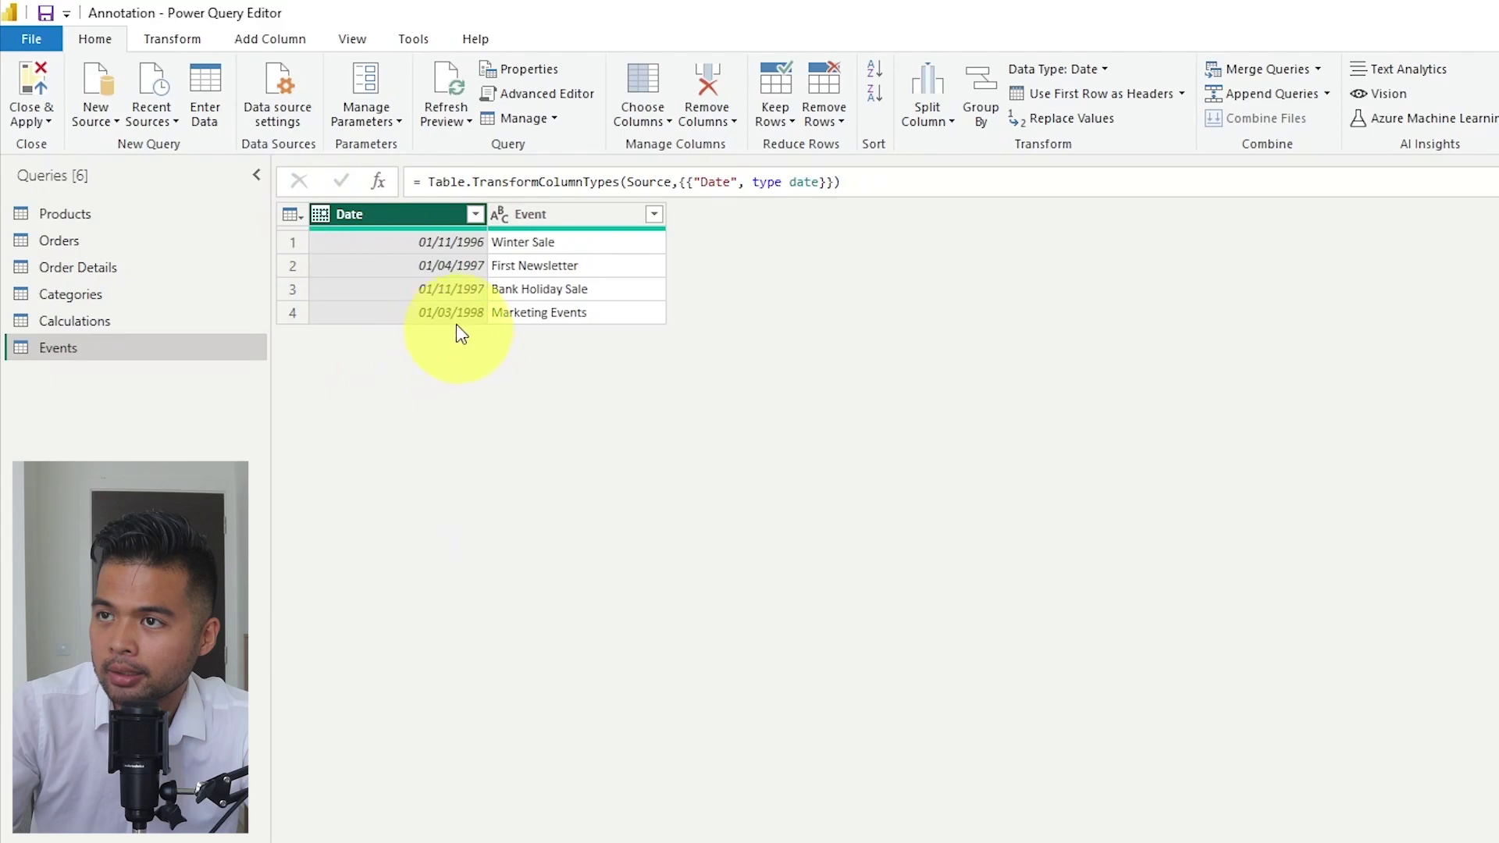
pyautogui.click(40, 78)
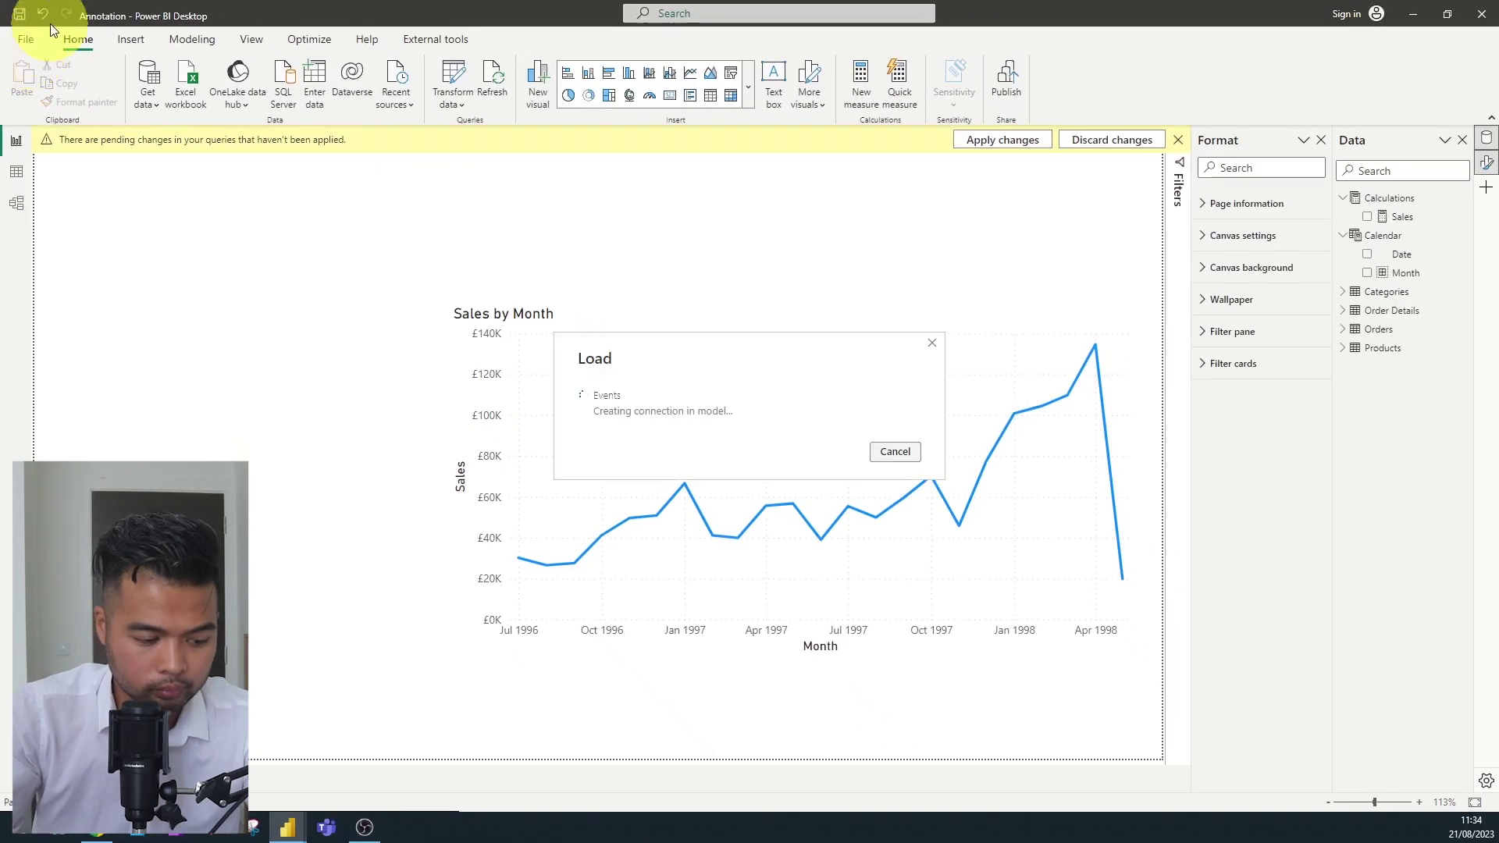
# In Model view, link Calendar Date to Events Date, then go back to the report
pyautogui.click(22, 203)
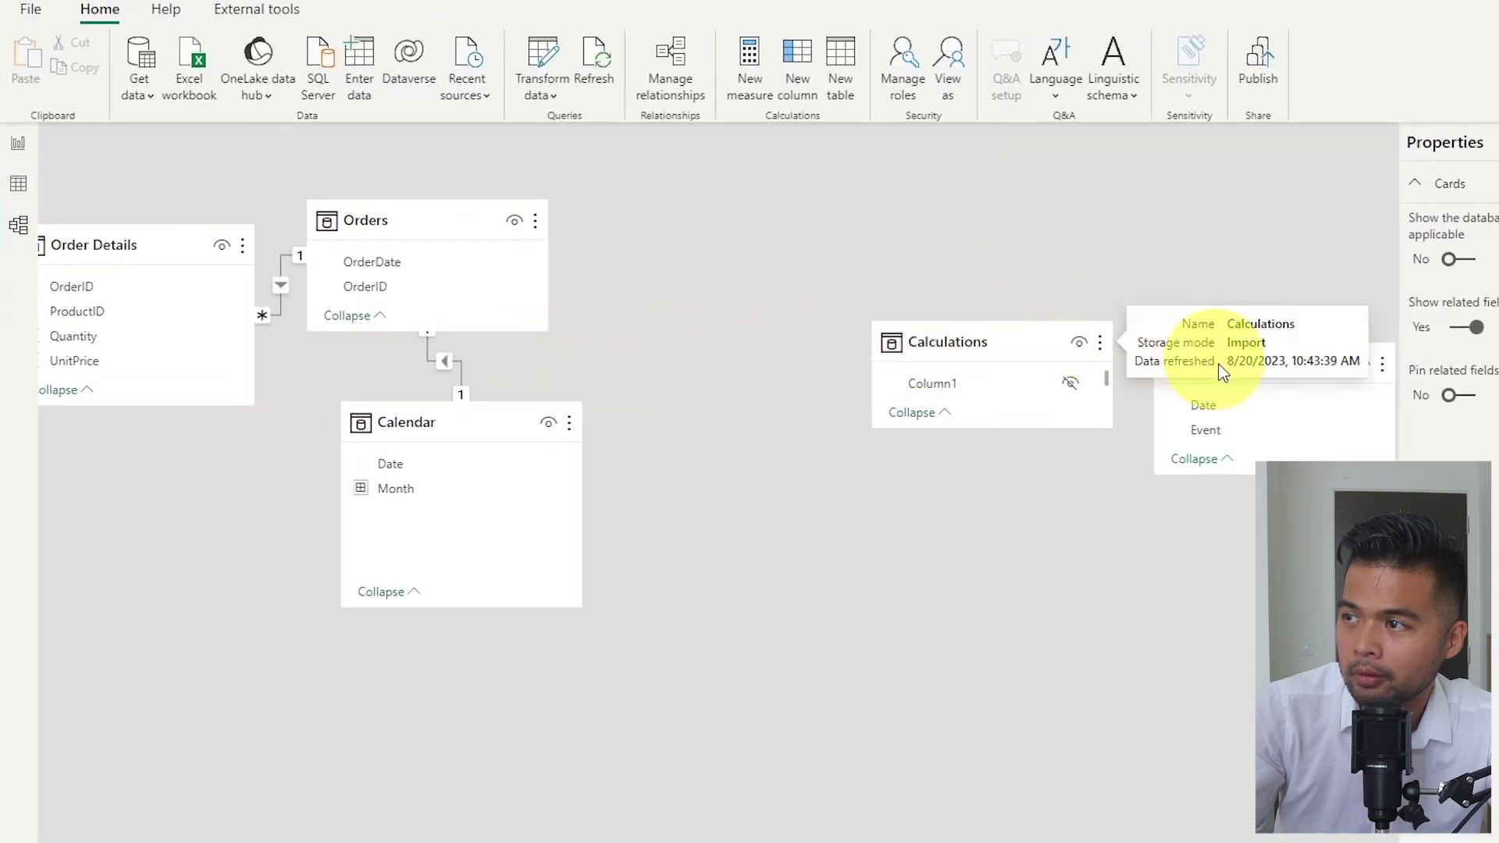
pyautogui.moveTo(1228, 373); pyautogui.dragTo(863, 251)
pyautogui.moveTo(639, 466); pyautogui.dragTo(915, 290)
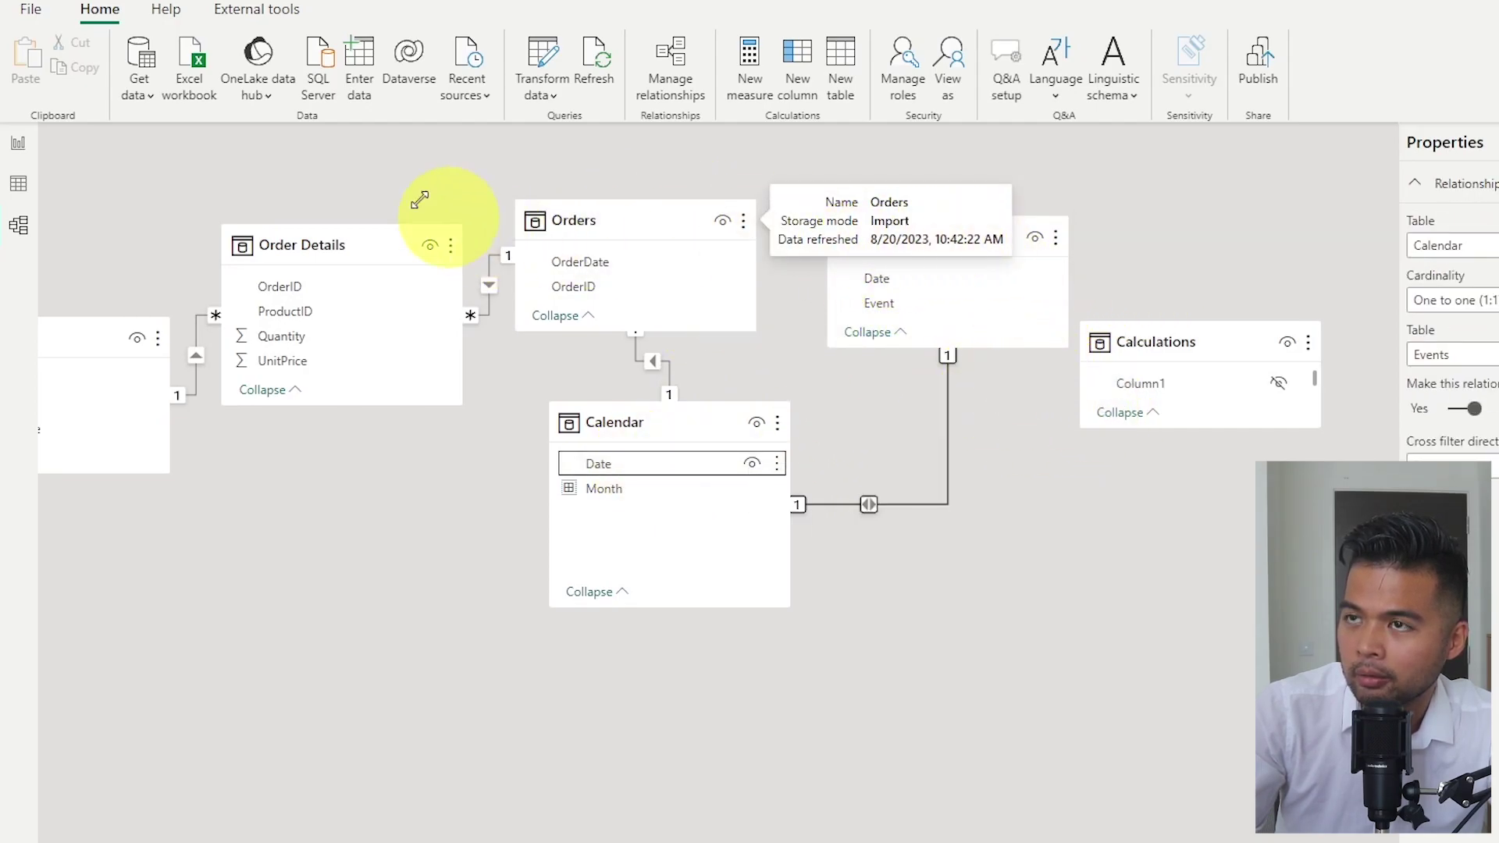
pyautogui.click(18, 143)
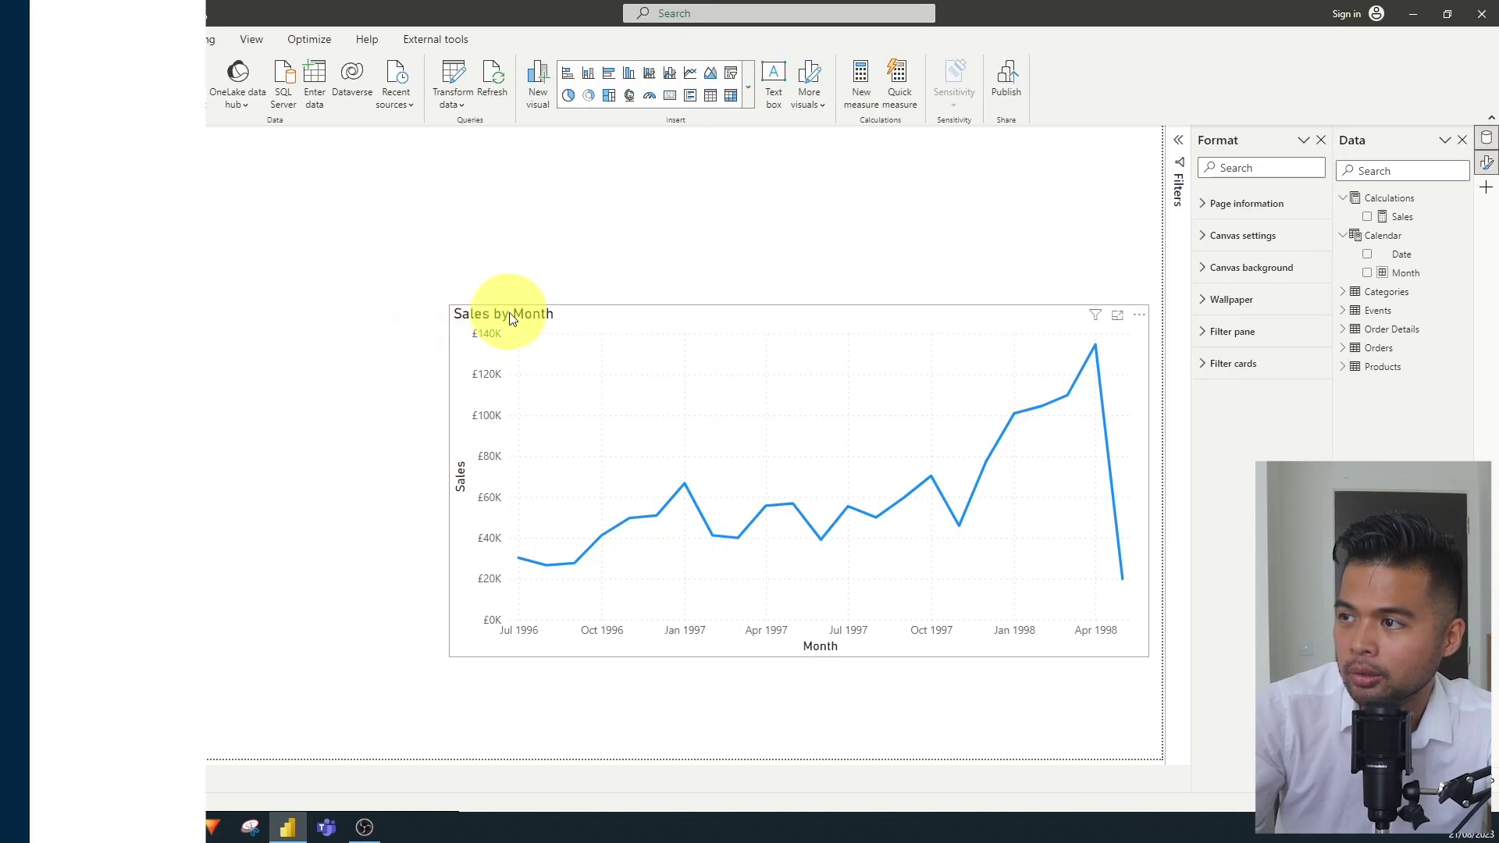
# Turn on data labels for the Sales by Month chart, enlarge it, and expand the label Values settings
pyautogui.click(509, 318)
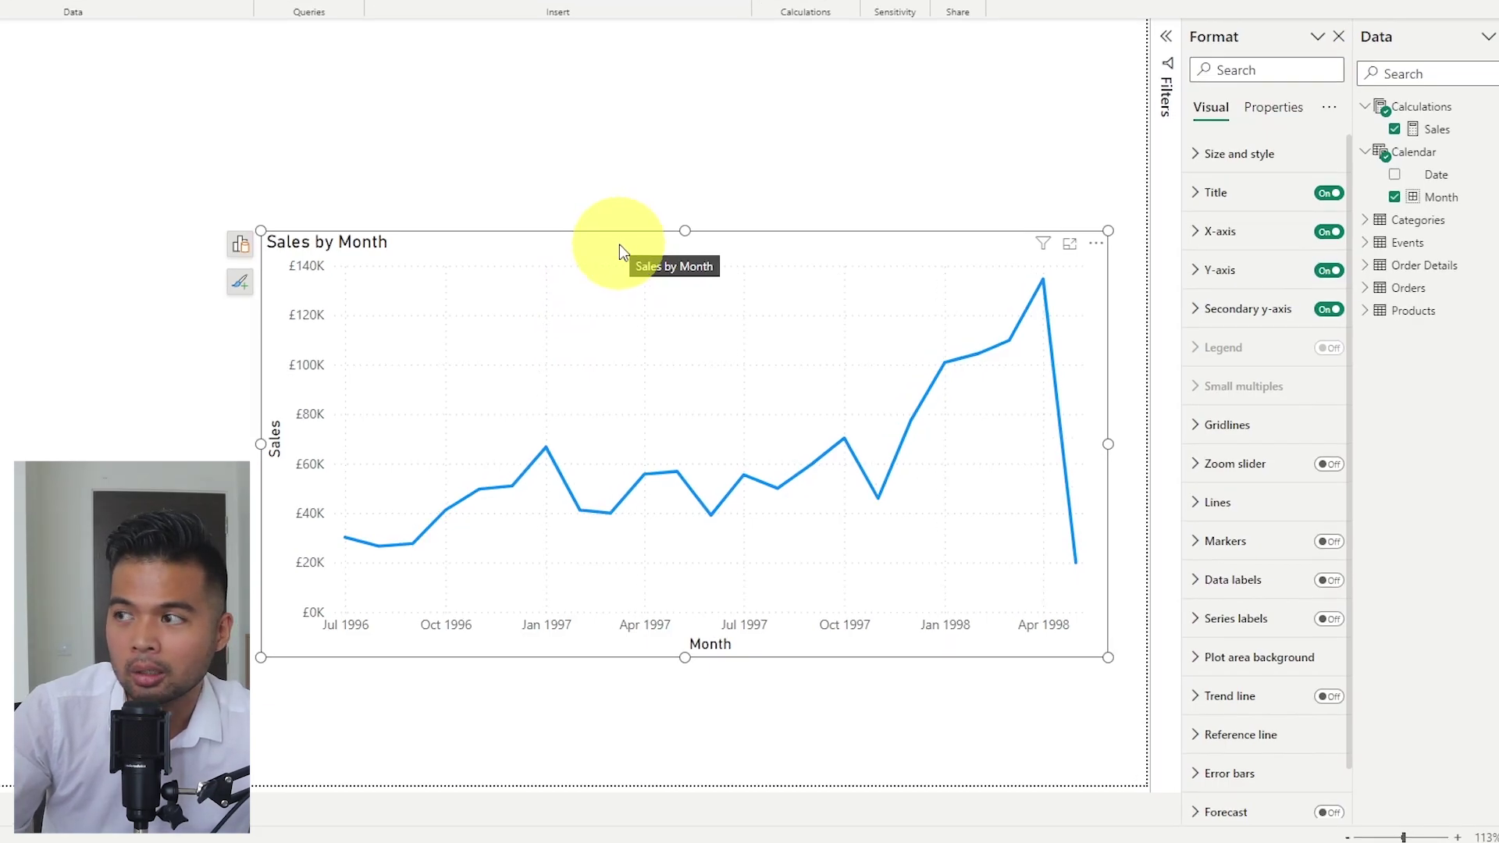
pyautogui.click(1327, 581)
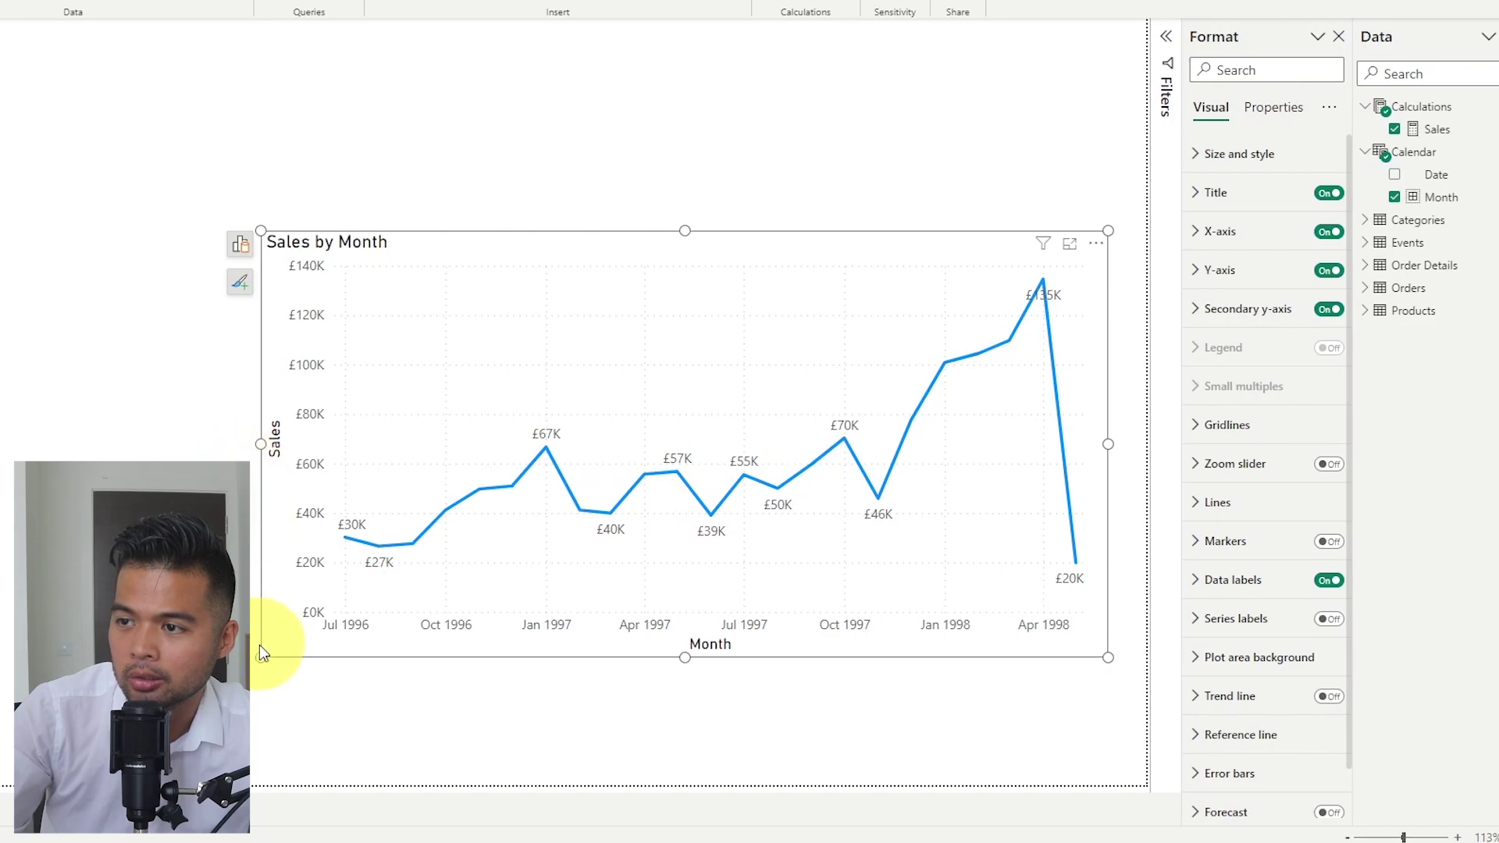
pyautogui.moveTo(261, 657); pyautogui.dragTo(74, 731)
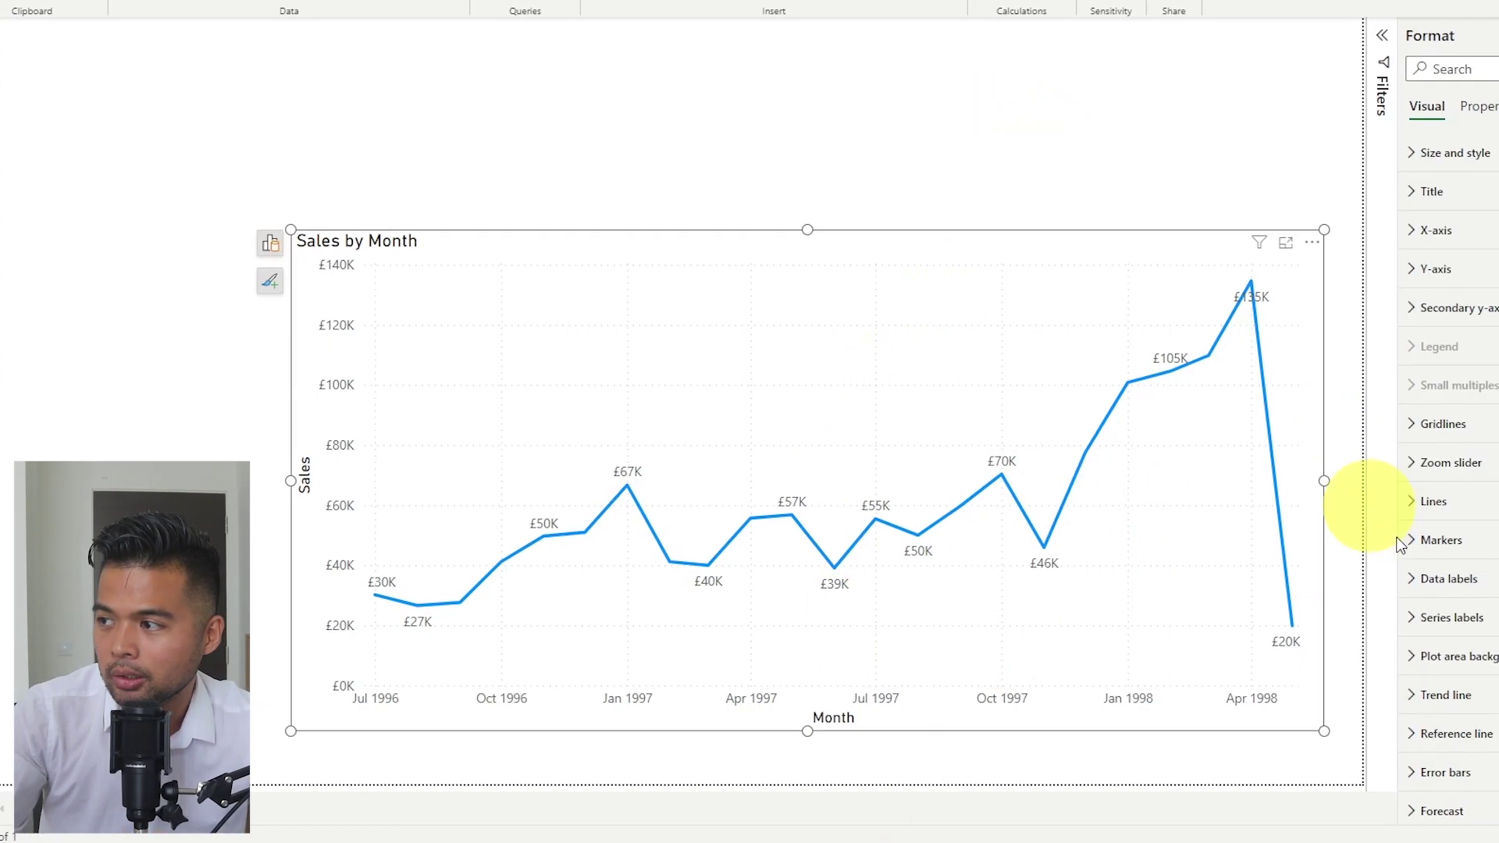
pyautogui.click(1181, 597)
pyautogui.scroll(-4, 1187, 579)
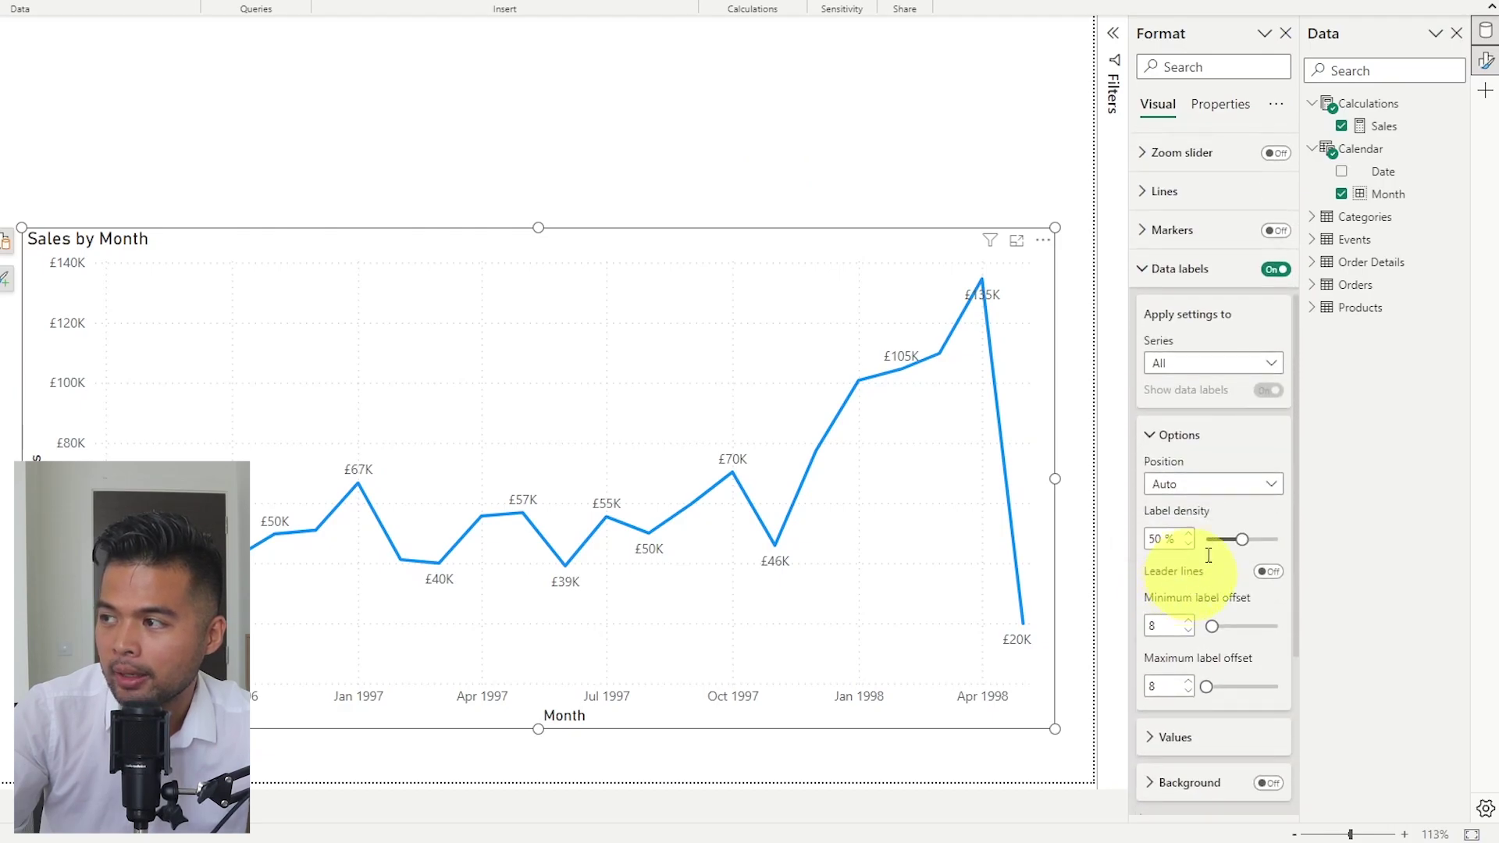
pyautogui.scroll(-3, 1284, 337)
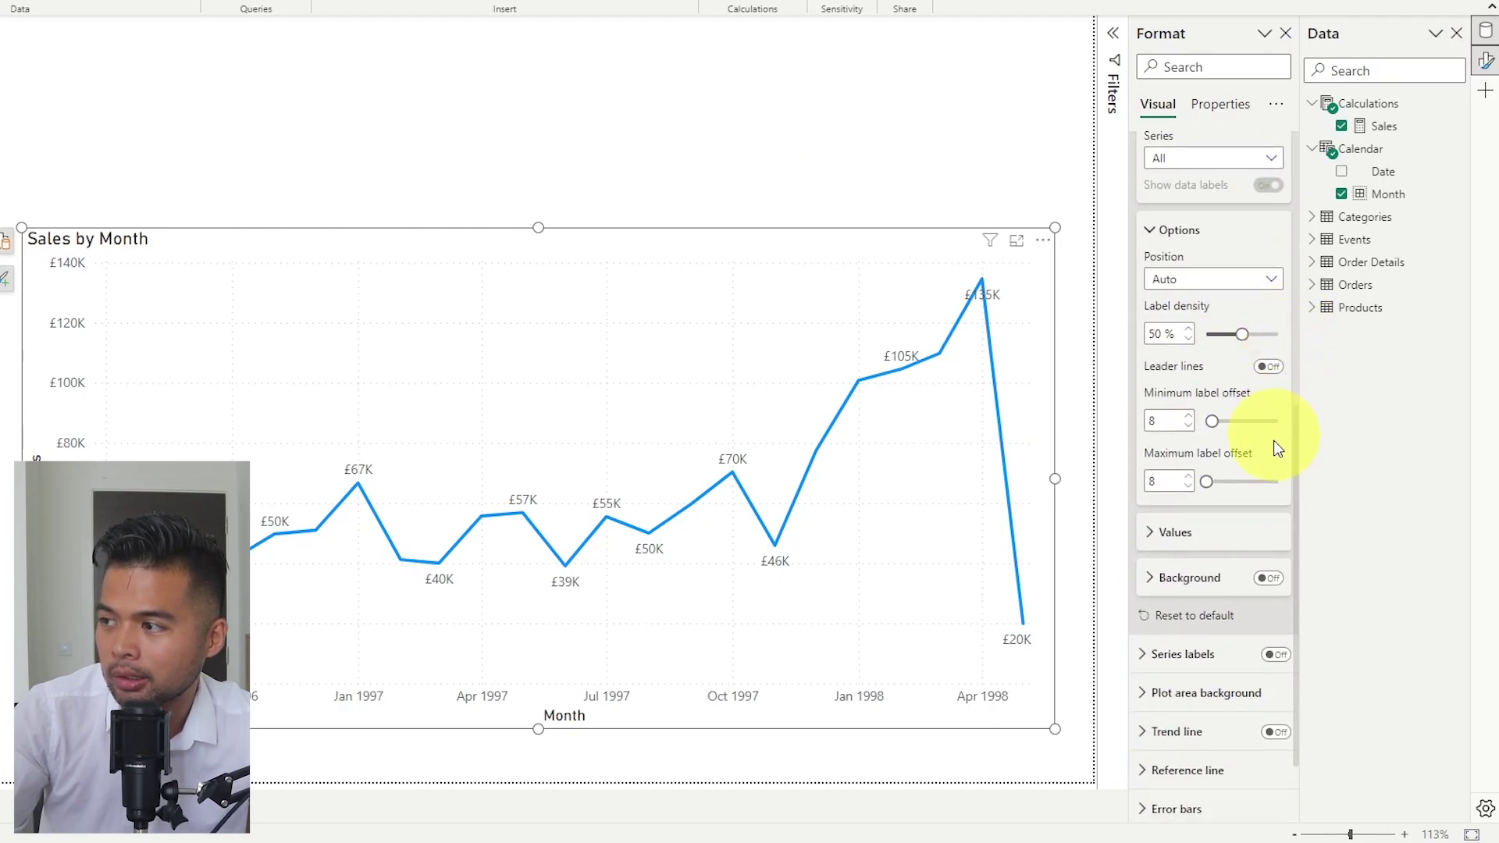
pyautogui.scroll(3, 1207, 545)
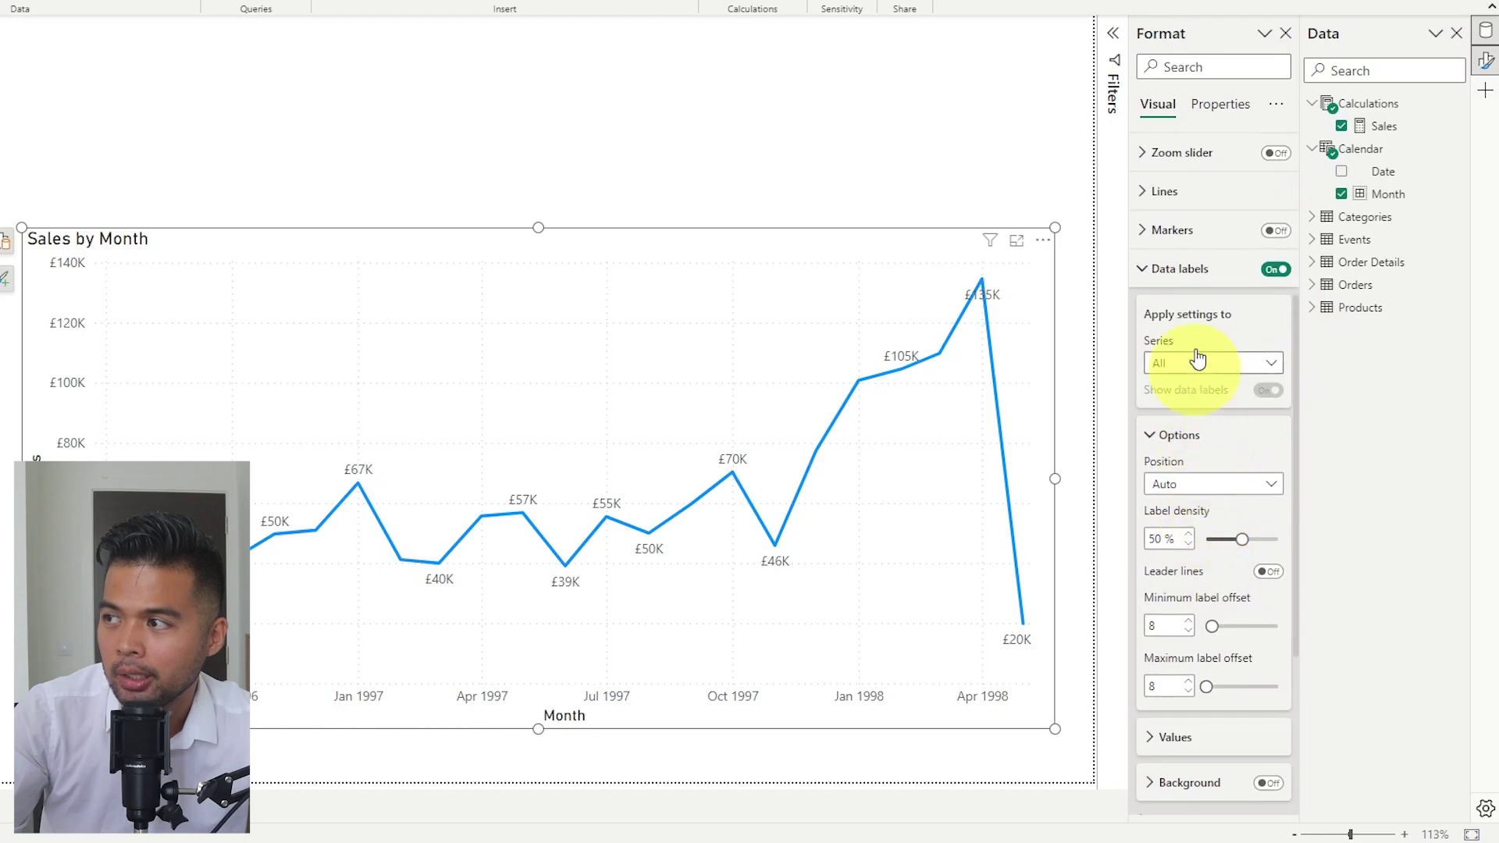
pyautogui.scroll(-4, 1200, 334)
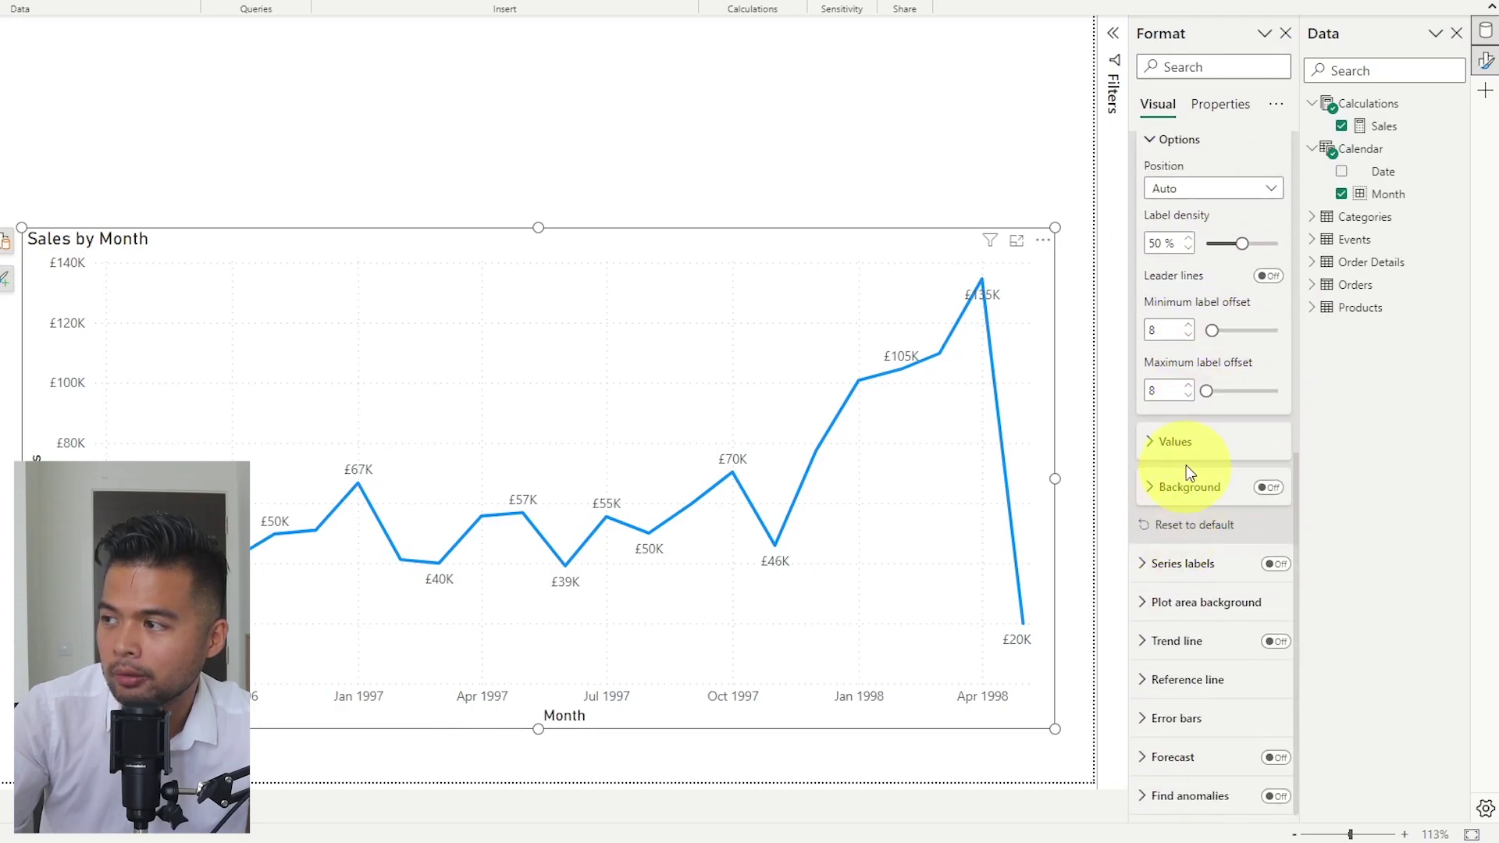
pyautogui.click(1175, 442)
pyautogui.scroll(-2, 1212, 626)
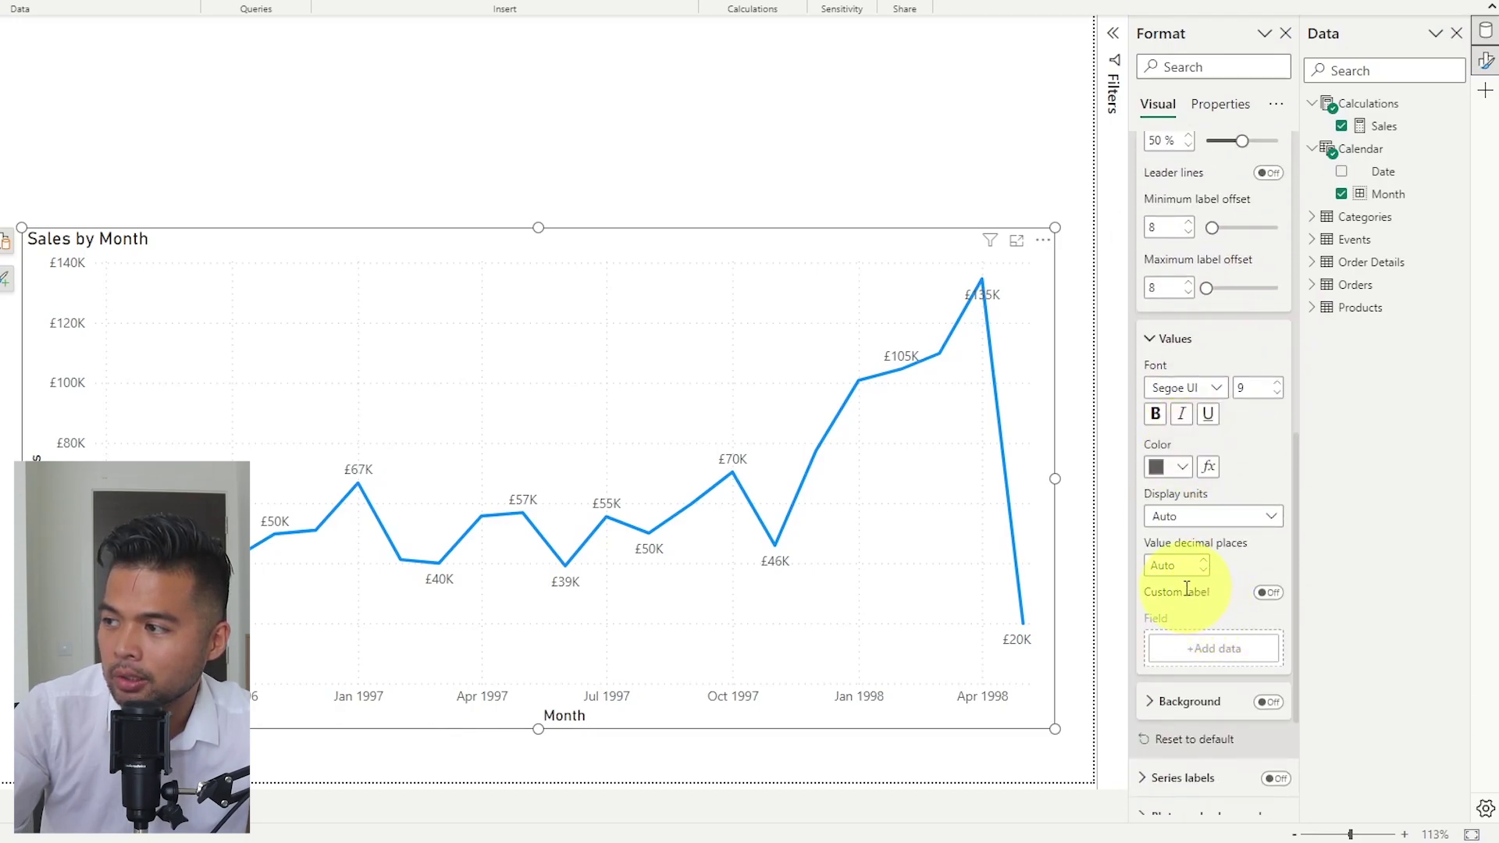
# Turn on Custom label and use the Events table's Event field as label text
pyautogui.click(1268, 593)
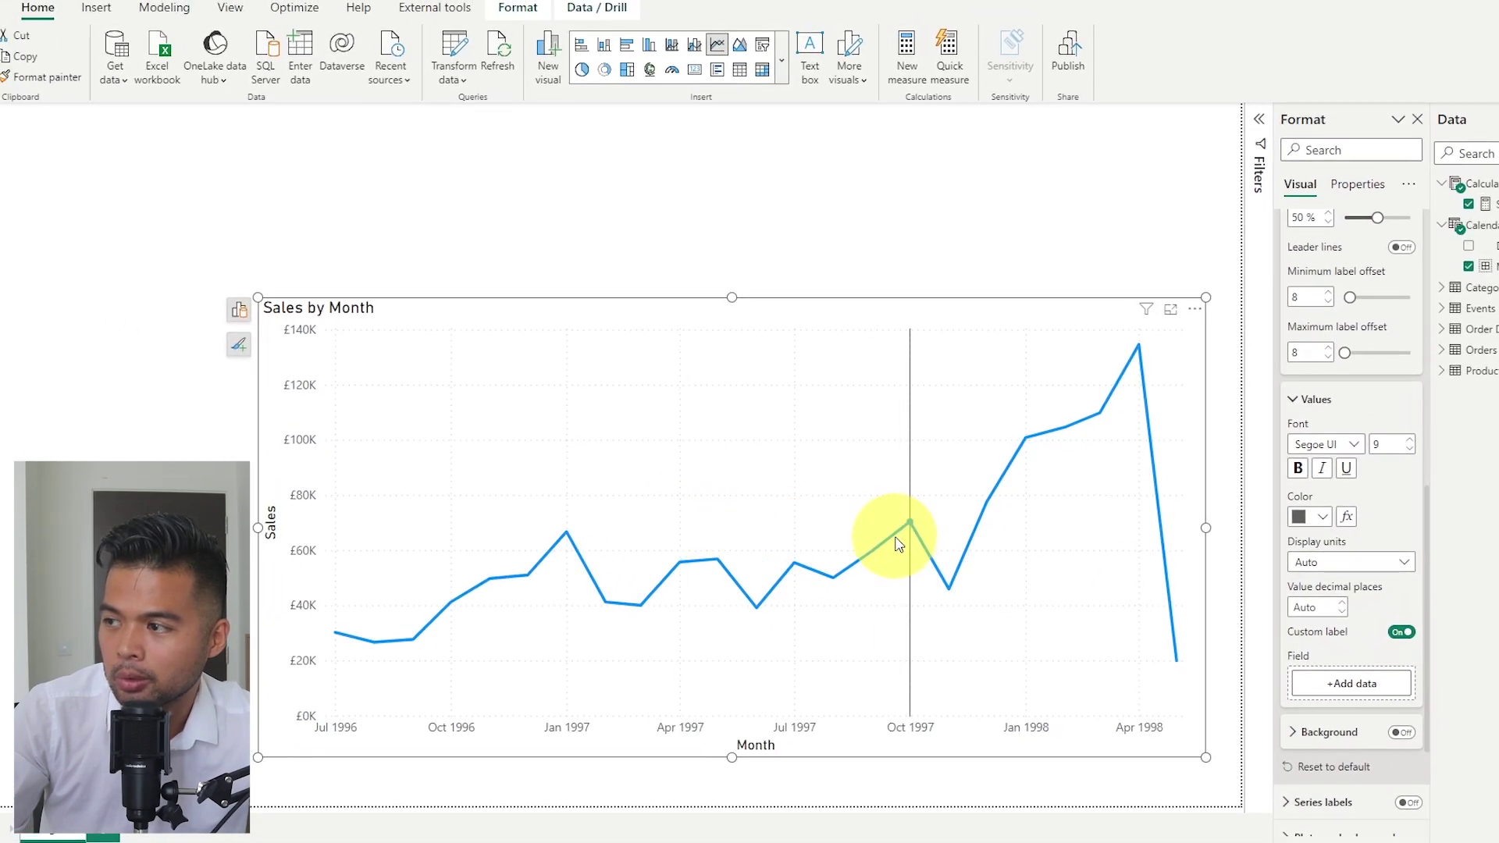
pyautogui.click(1362, 688)
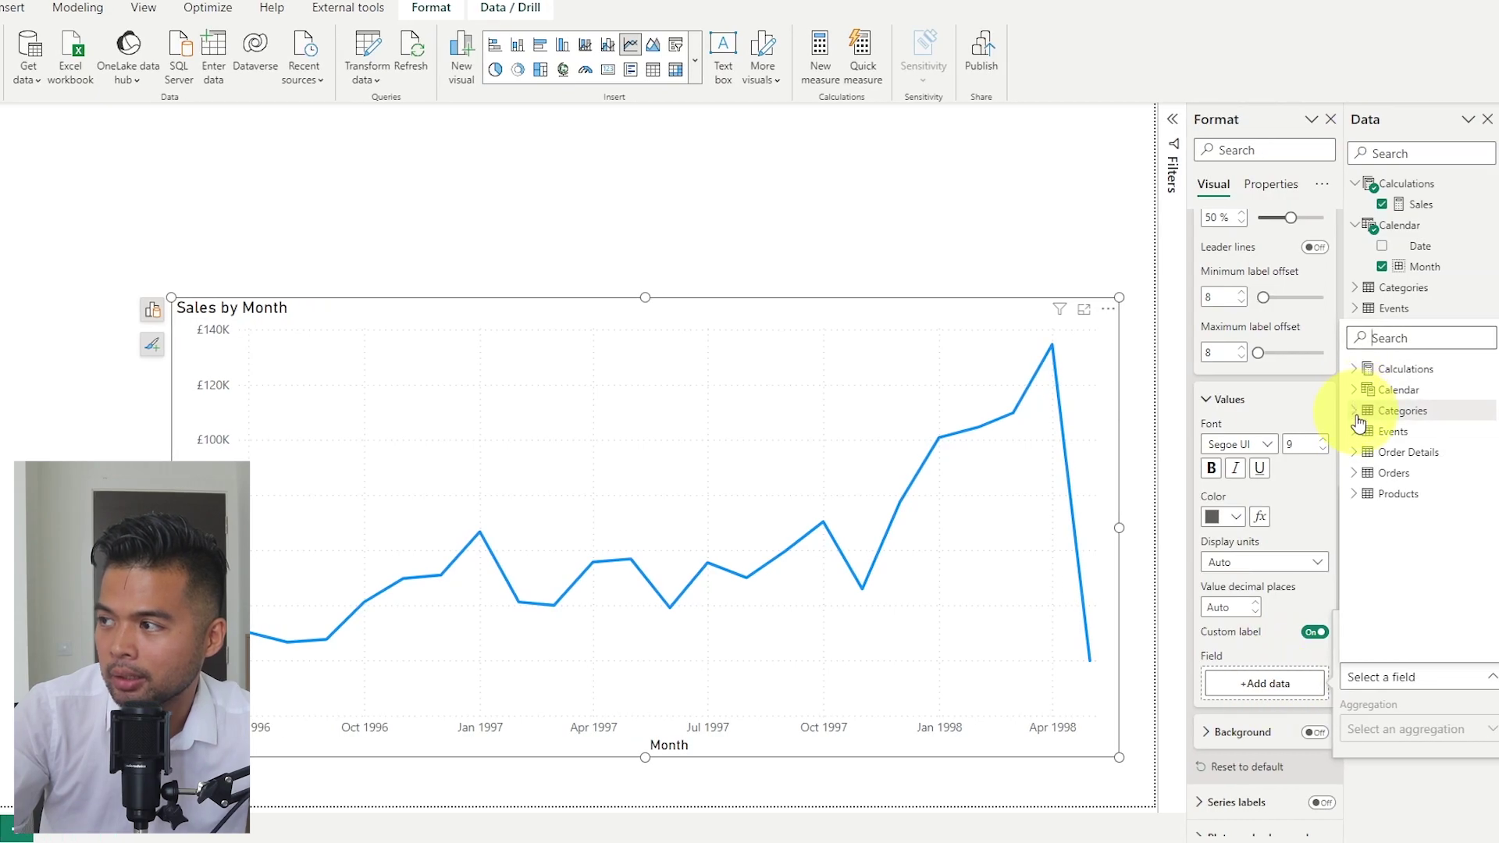
pyautogui.click(1385, 431)
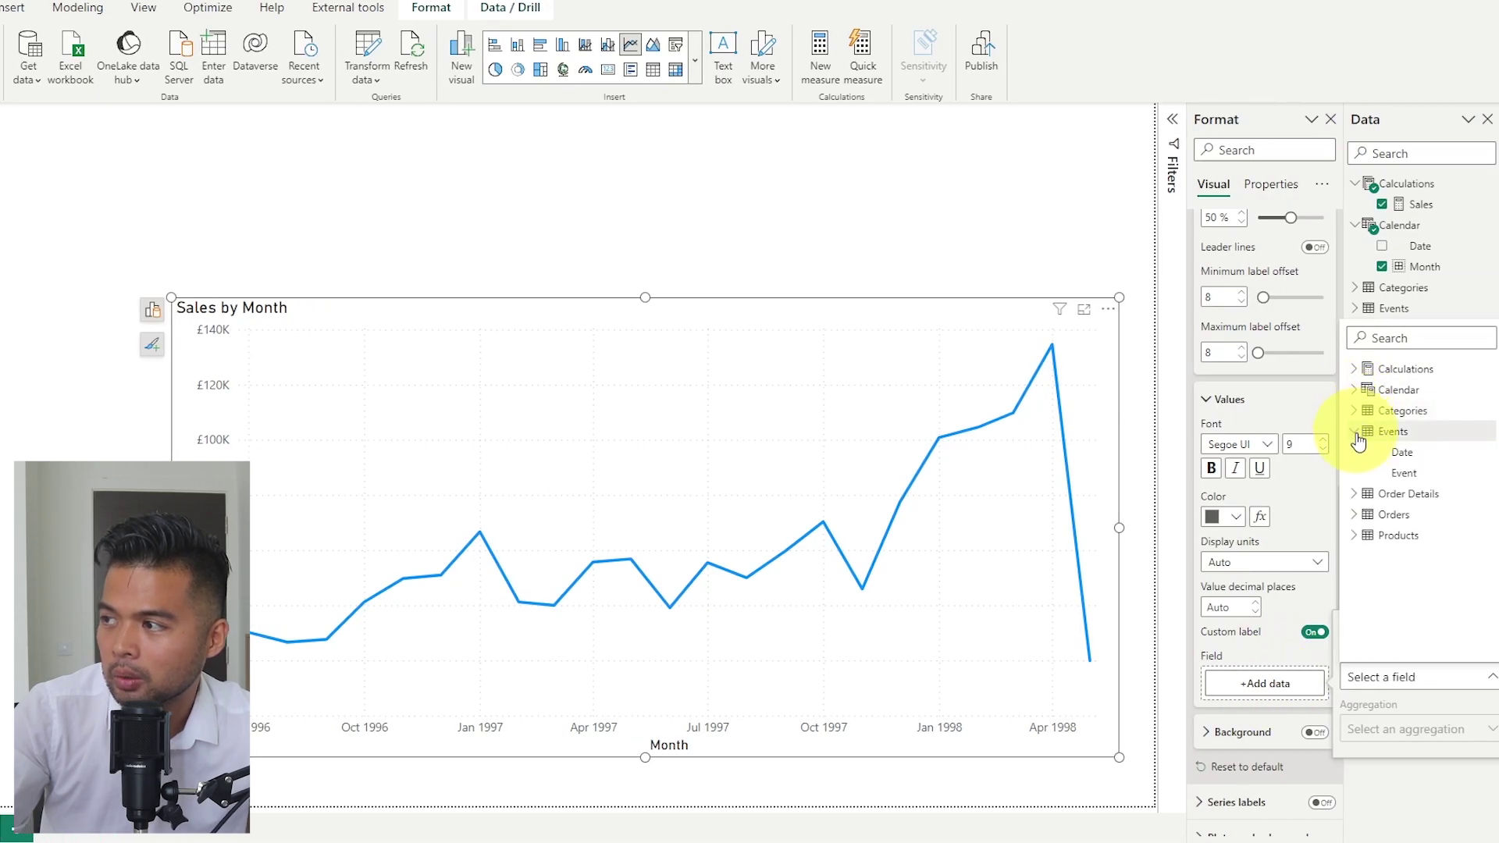
pyautogui.click(1412, 475)
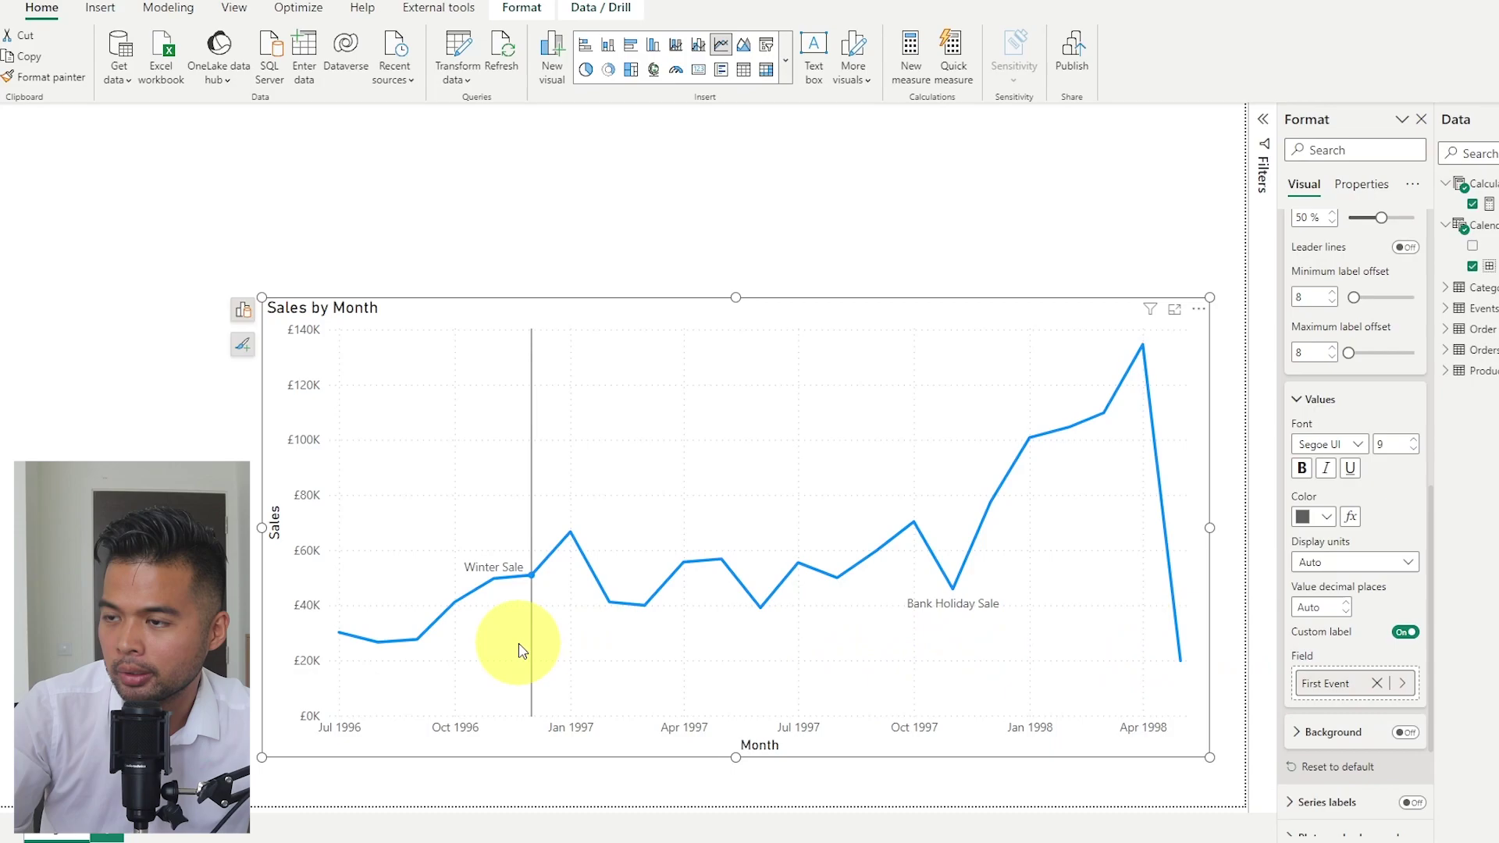
# Set label density to 100% and stretch the chart to the canvas's top and left edges
pyautogui.moveTo(480, 640)
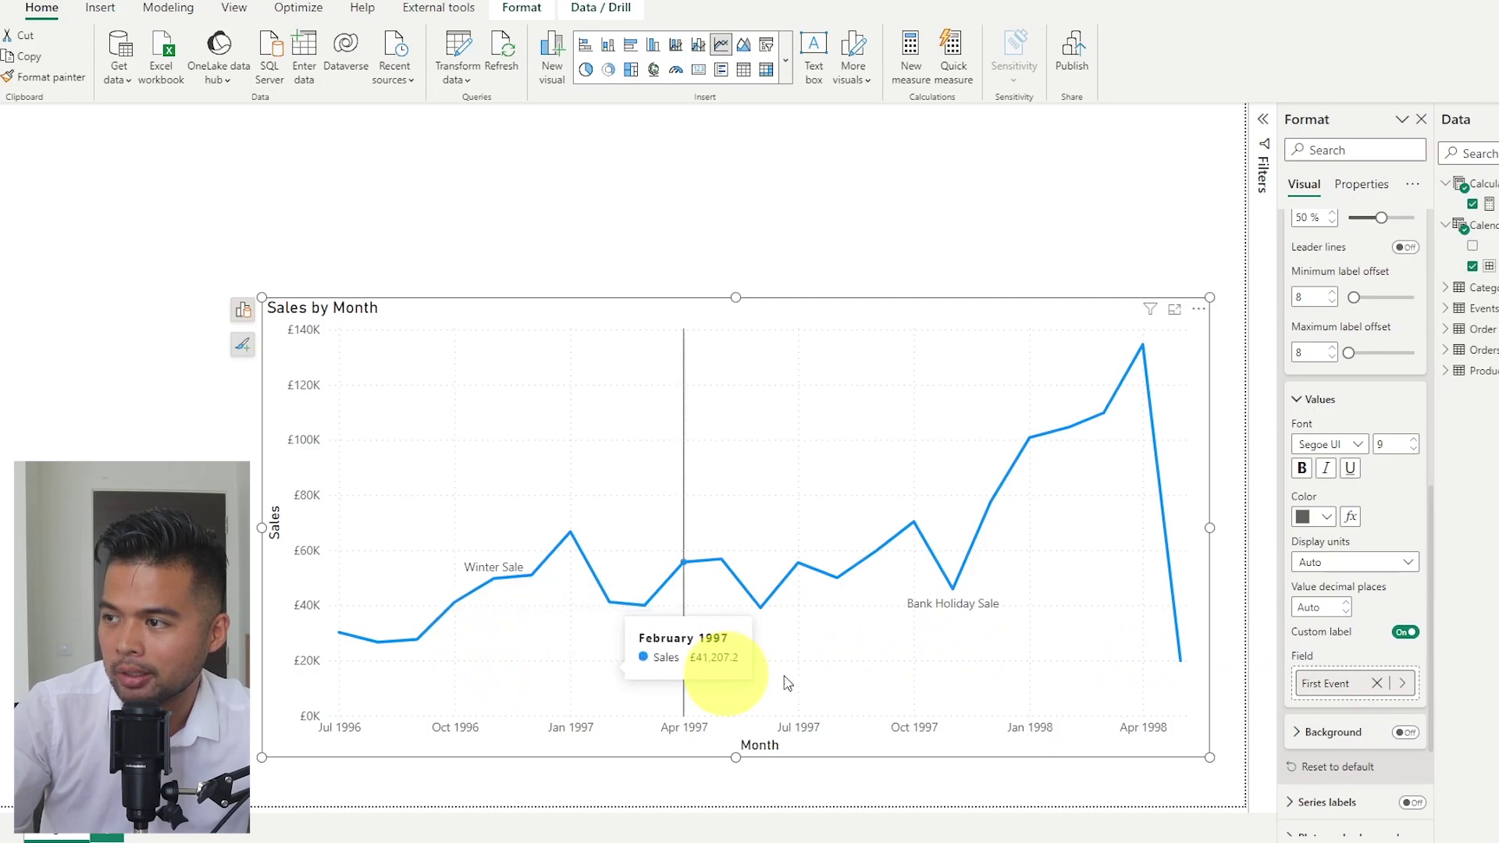
pyautogui.moveTo(1139, 669)
pyautogui.click(930, 291)
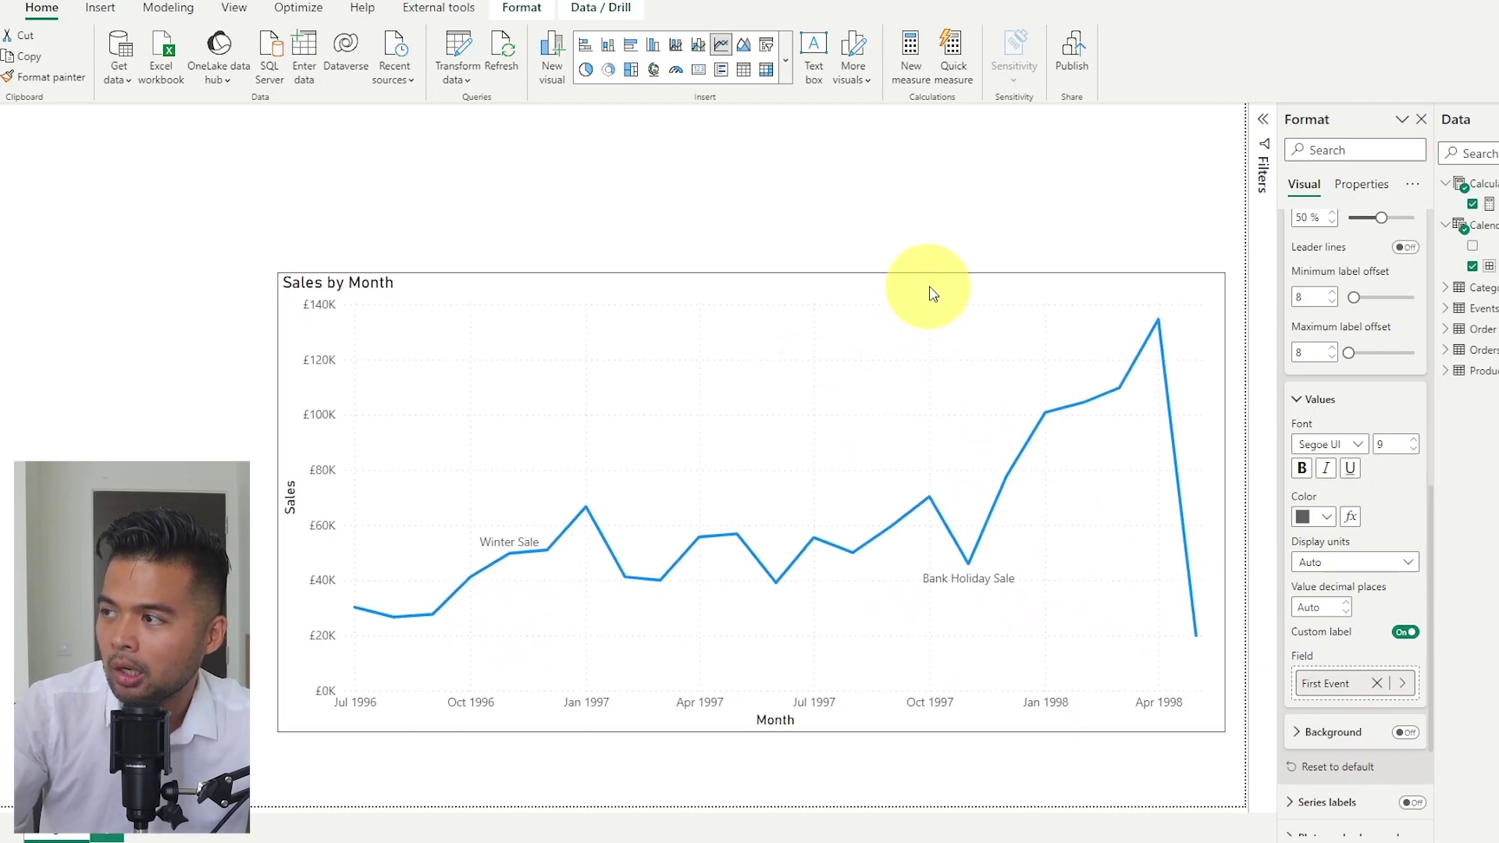
pyautogui.click(973, 377)
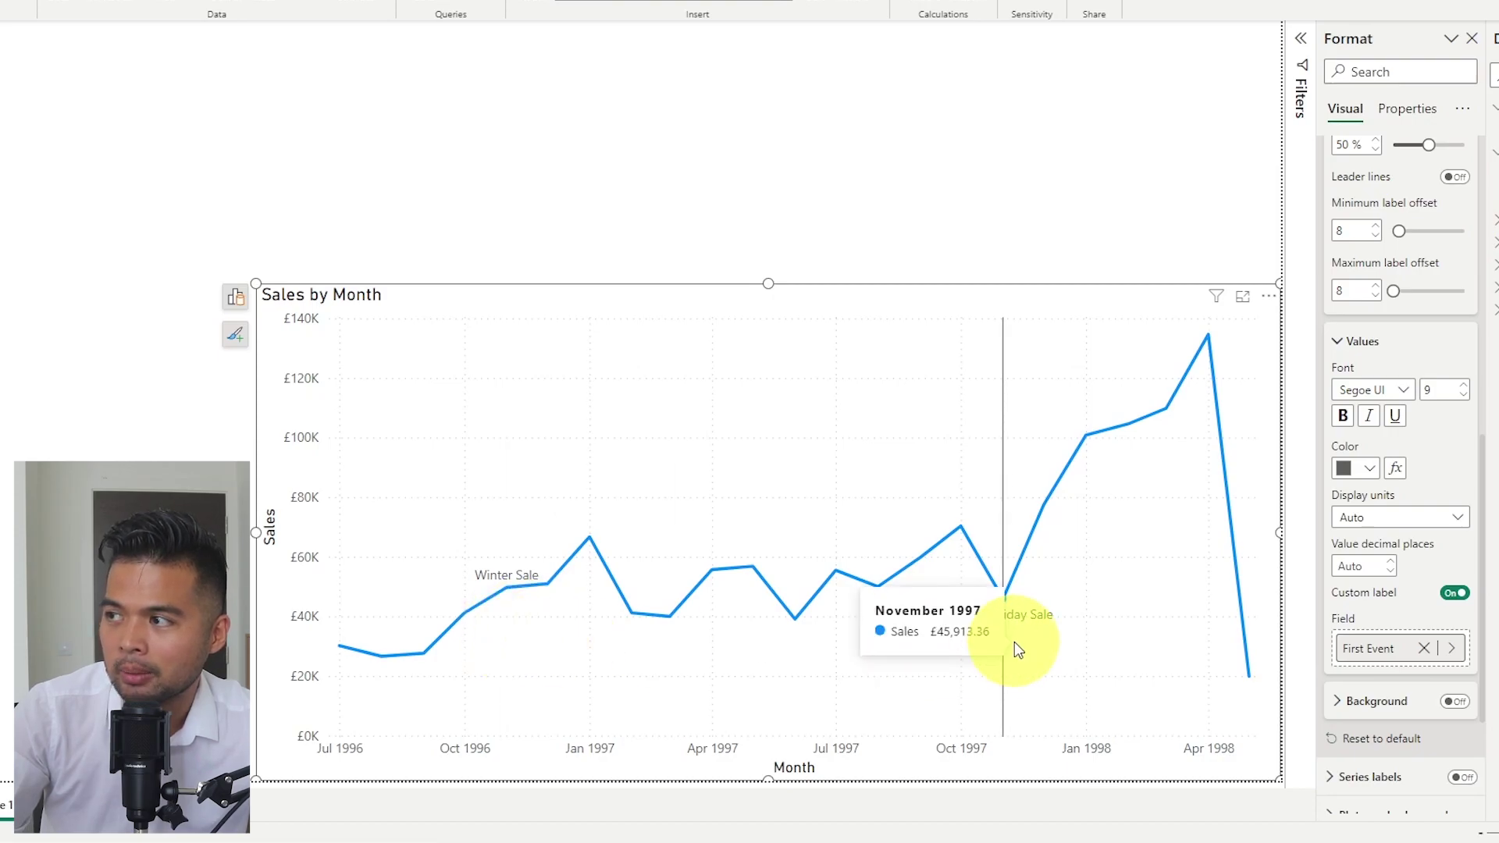
pyautogui.moveTo(1038, 596)
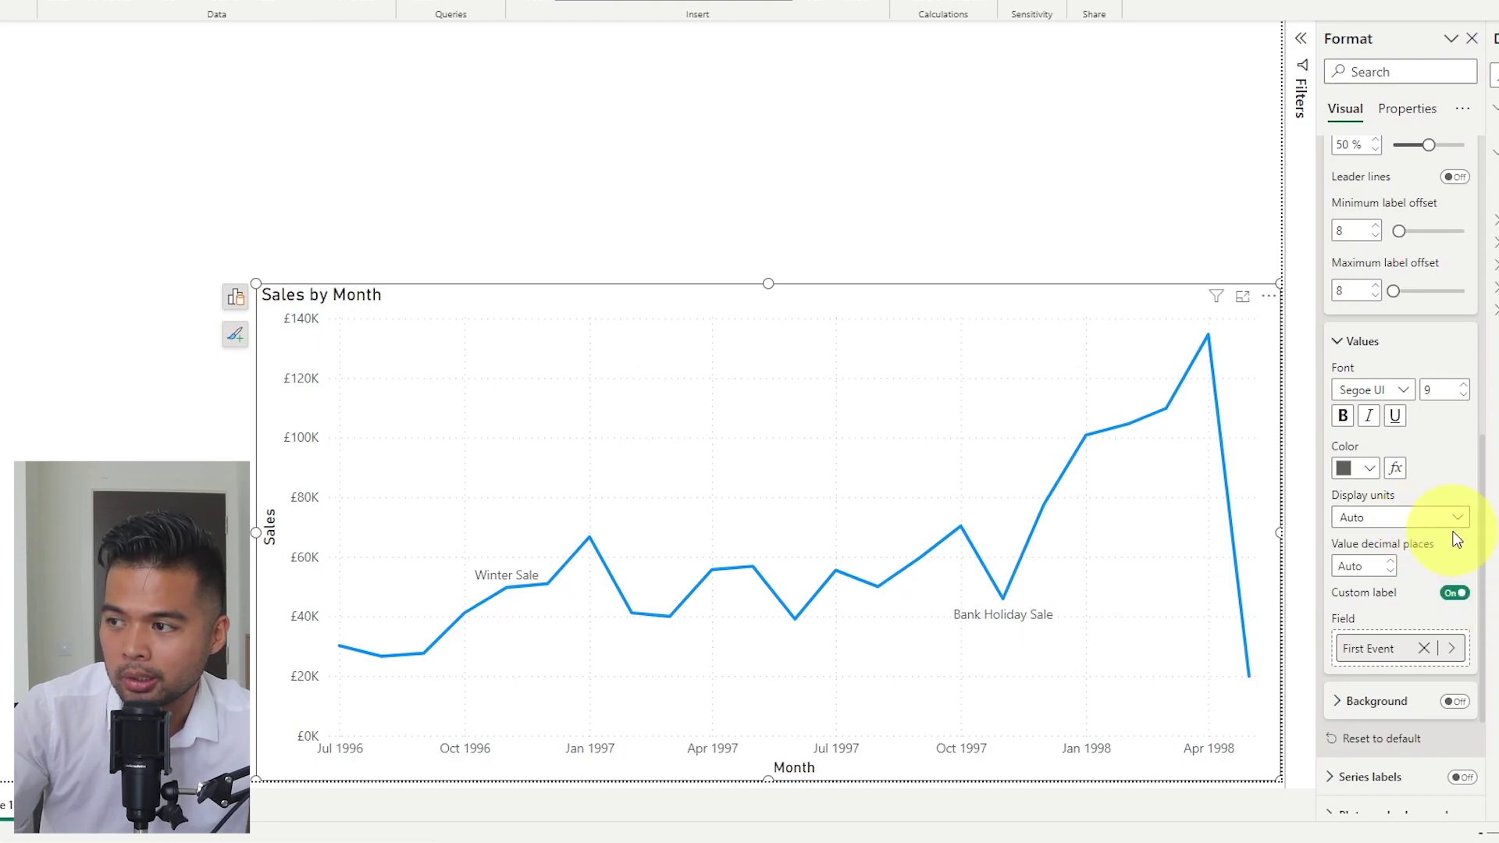
pyautogui.scroll(3, 1452, 531)
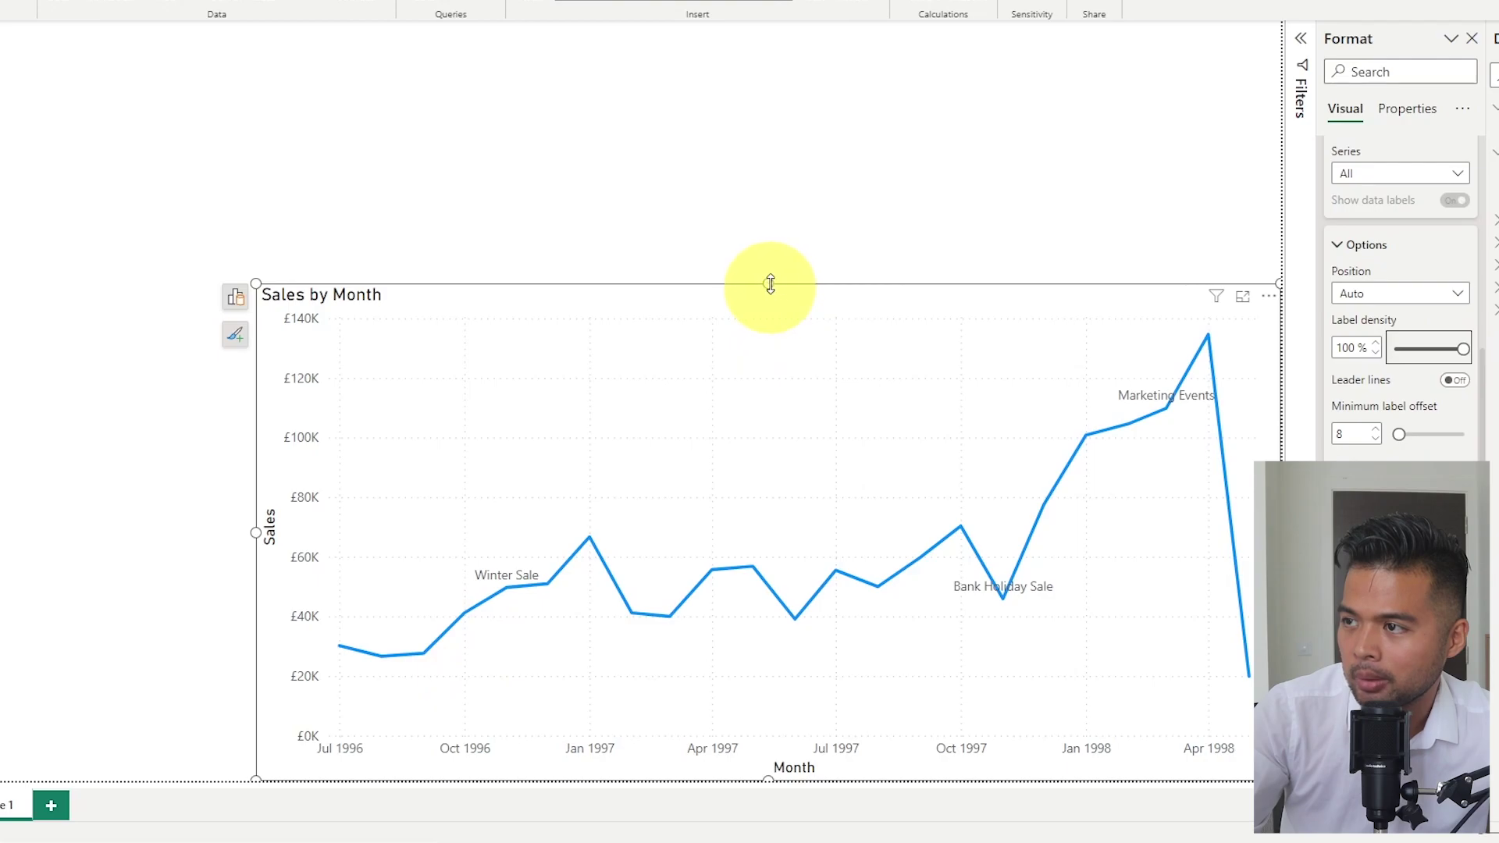
pyautogui.moveTo(771, 284); pyautogui.dragTo(796, 132)
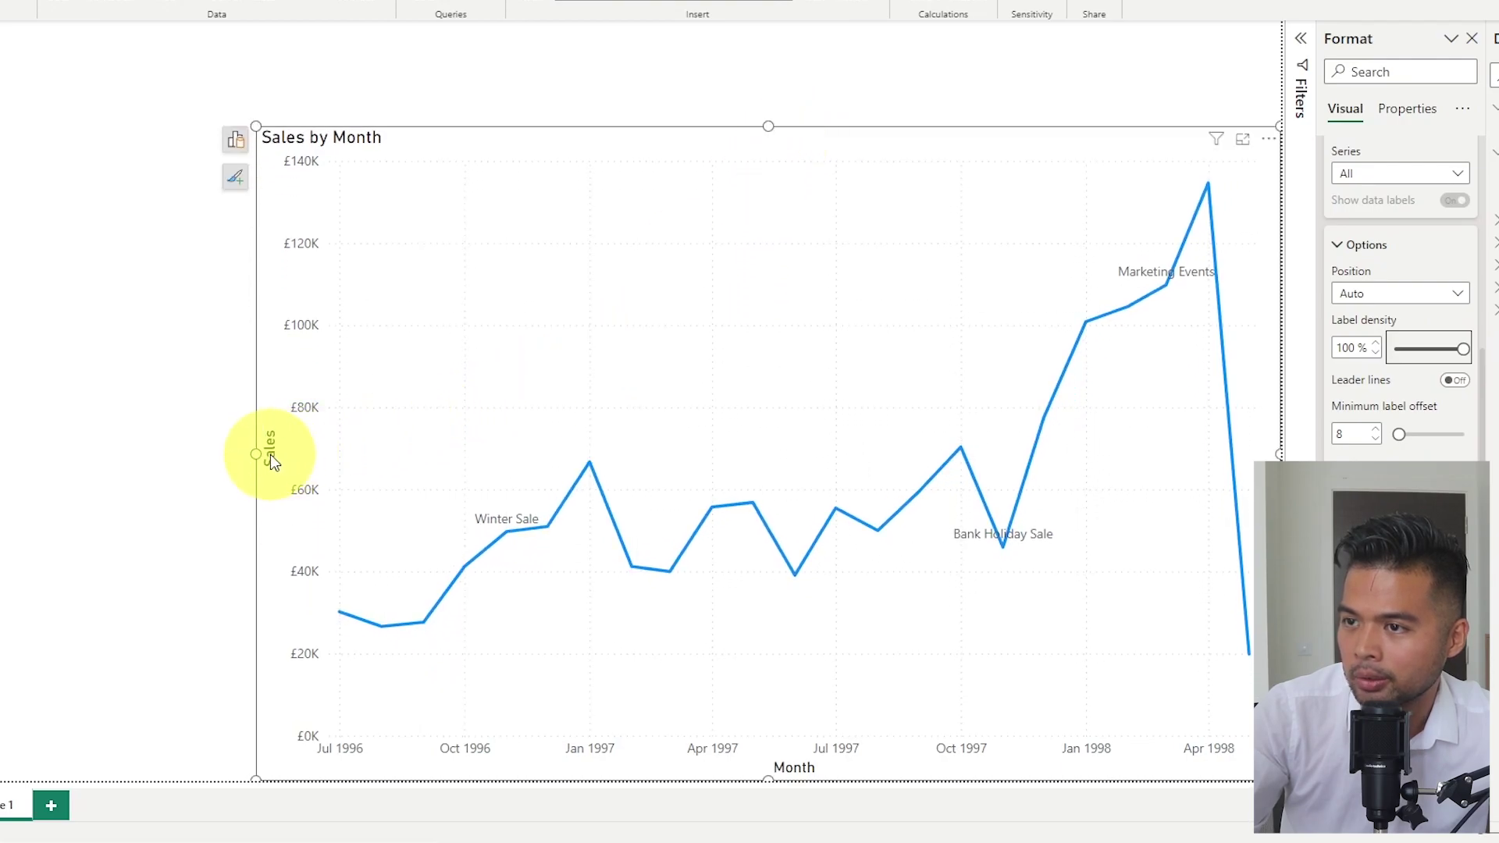
pyautogui.moveTo(260, 451); pyautogui.dragTo(0, 468)
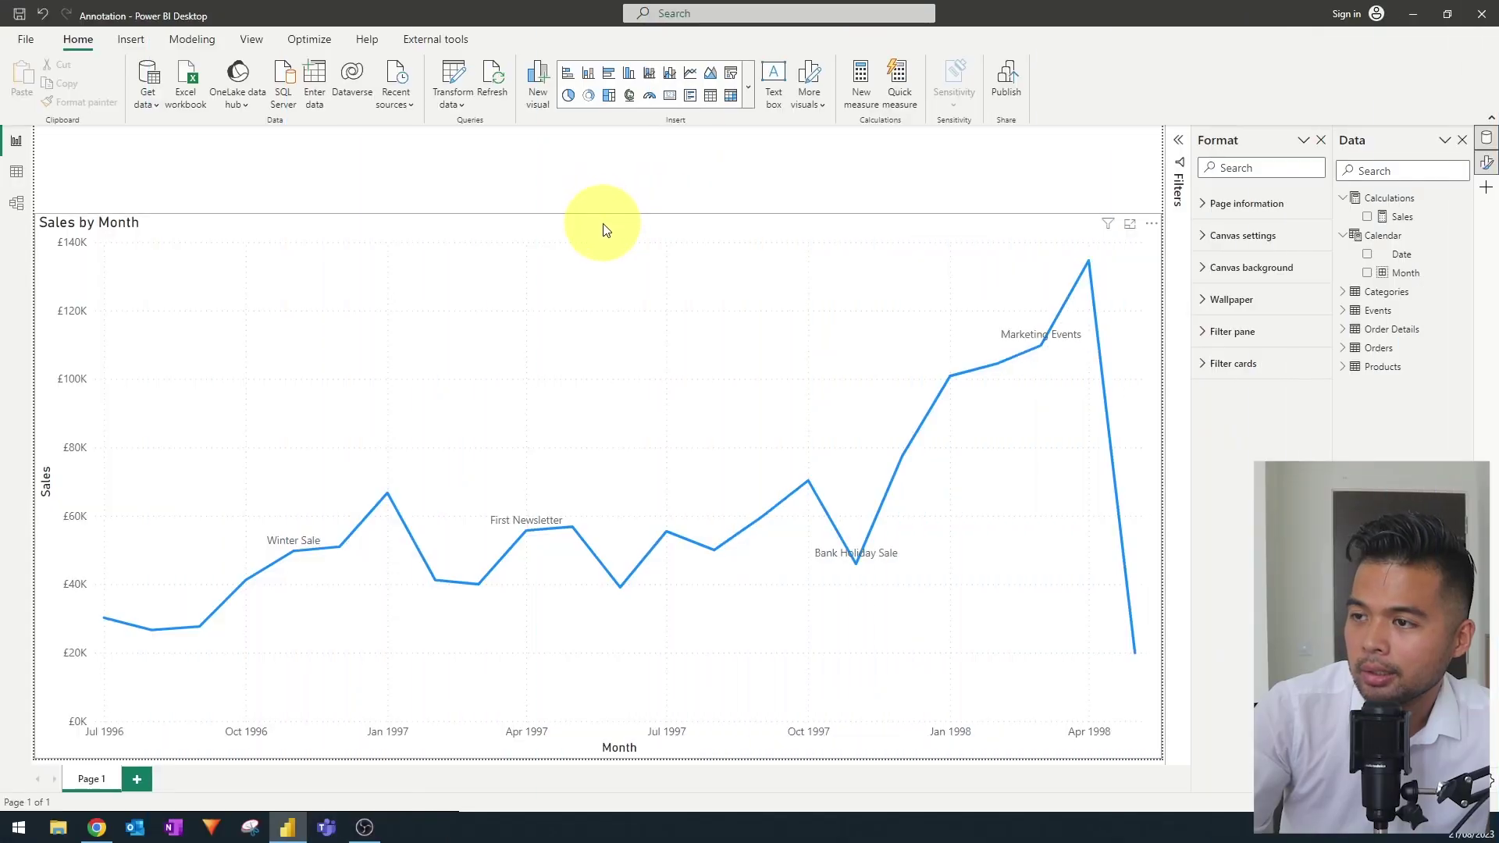
# Turn leader lines on, set maximum label offset 8, and raise minimum offset to 100
pyautogui.click(603, 229)
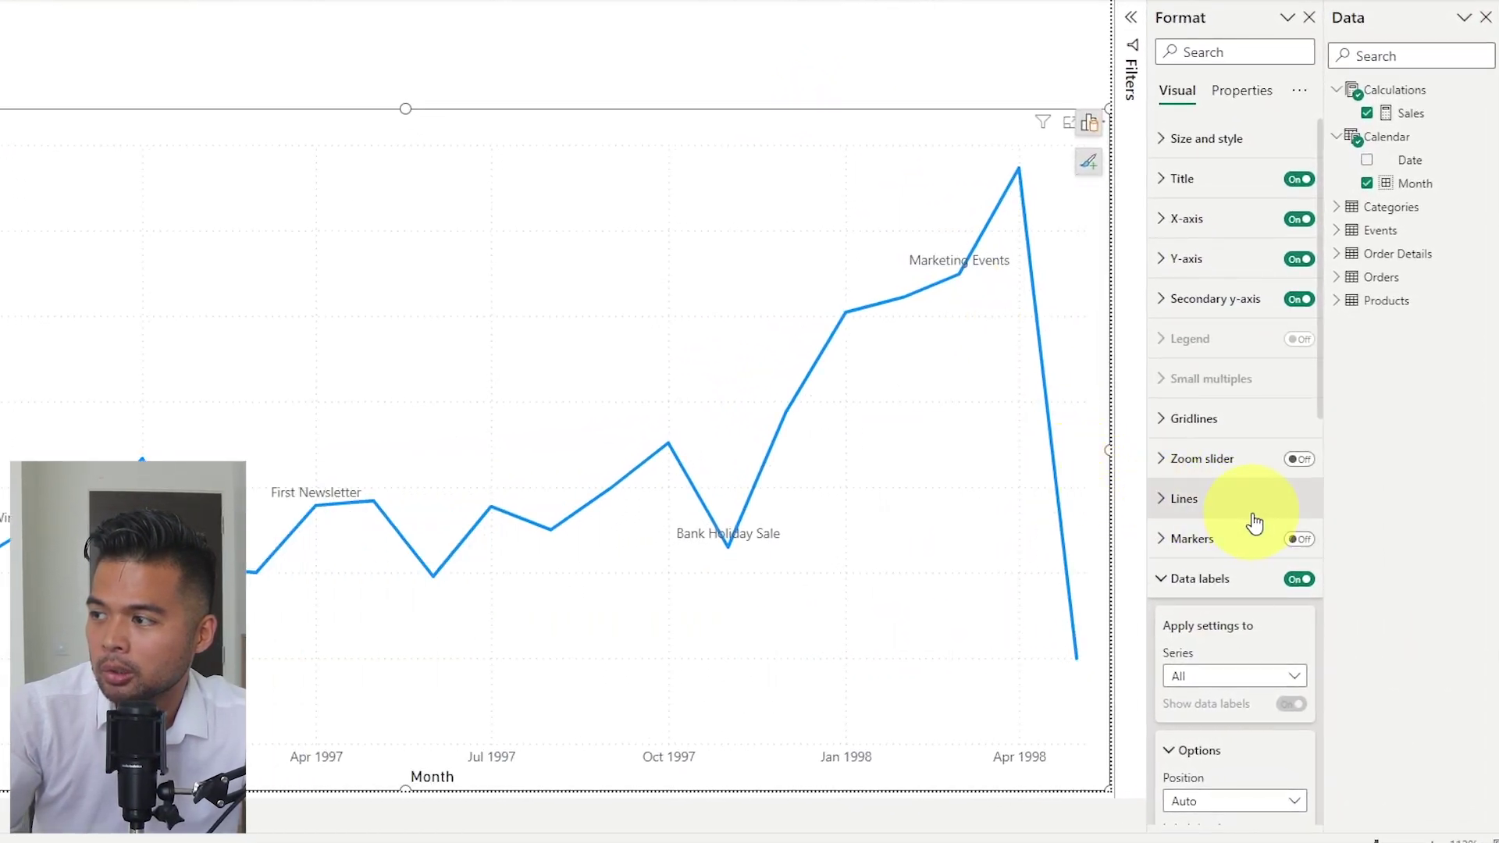
pyautogui.scroll(-5, 1254, 518)
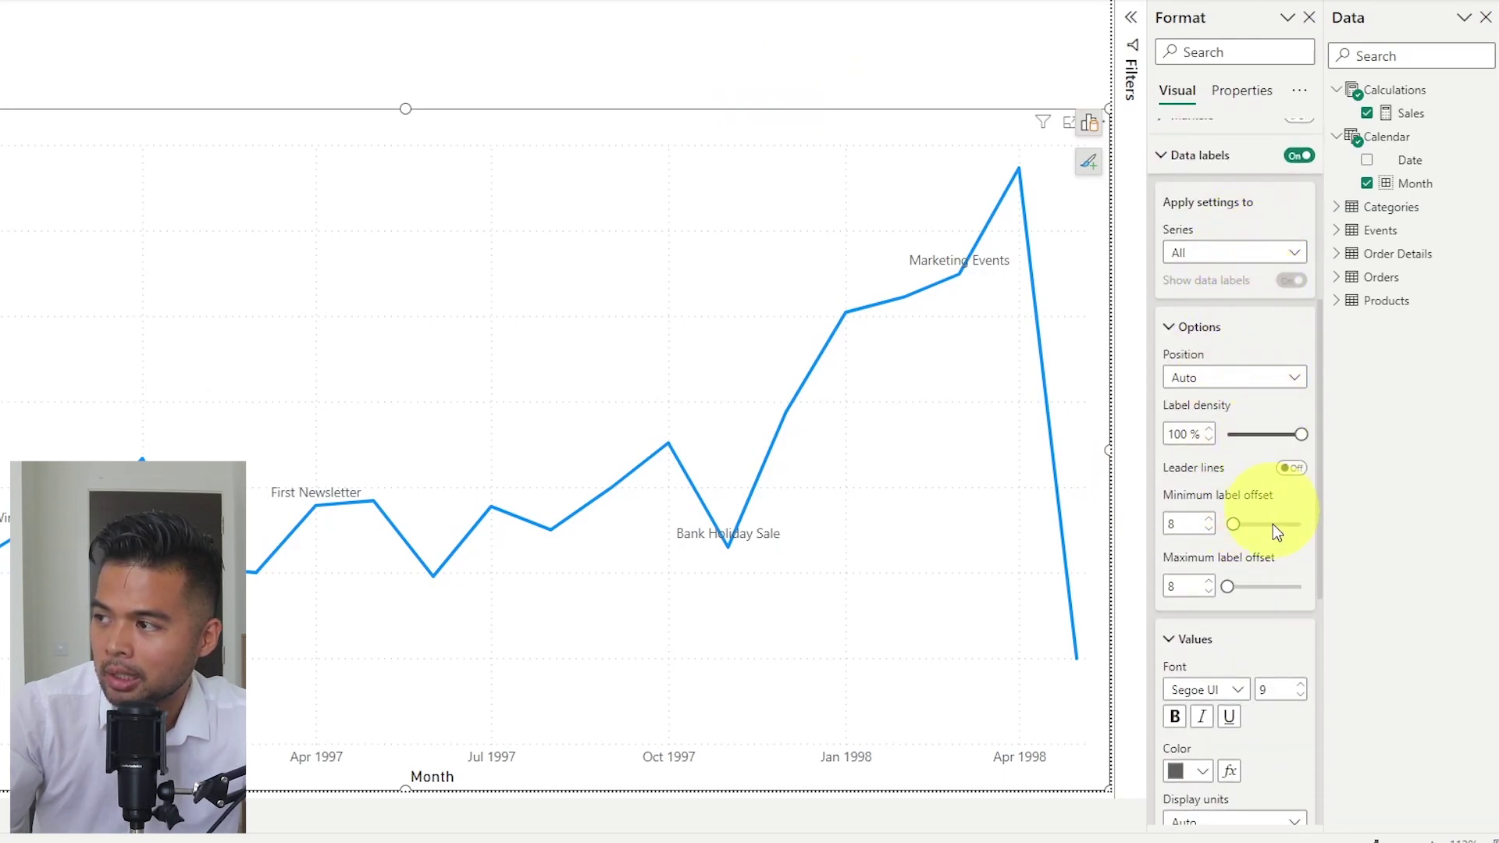
pyautogui.click(1290, 469)
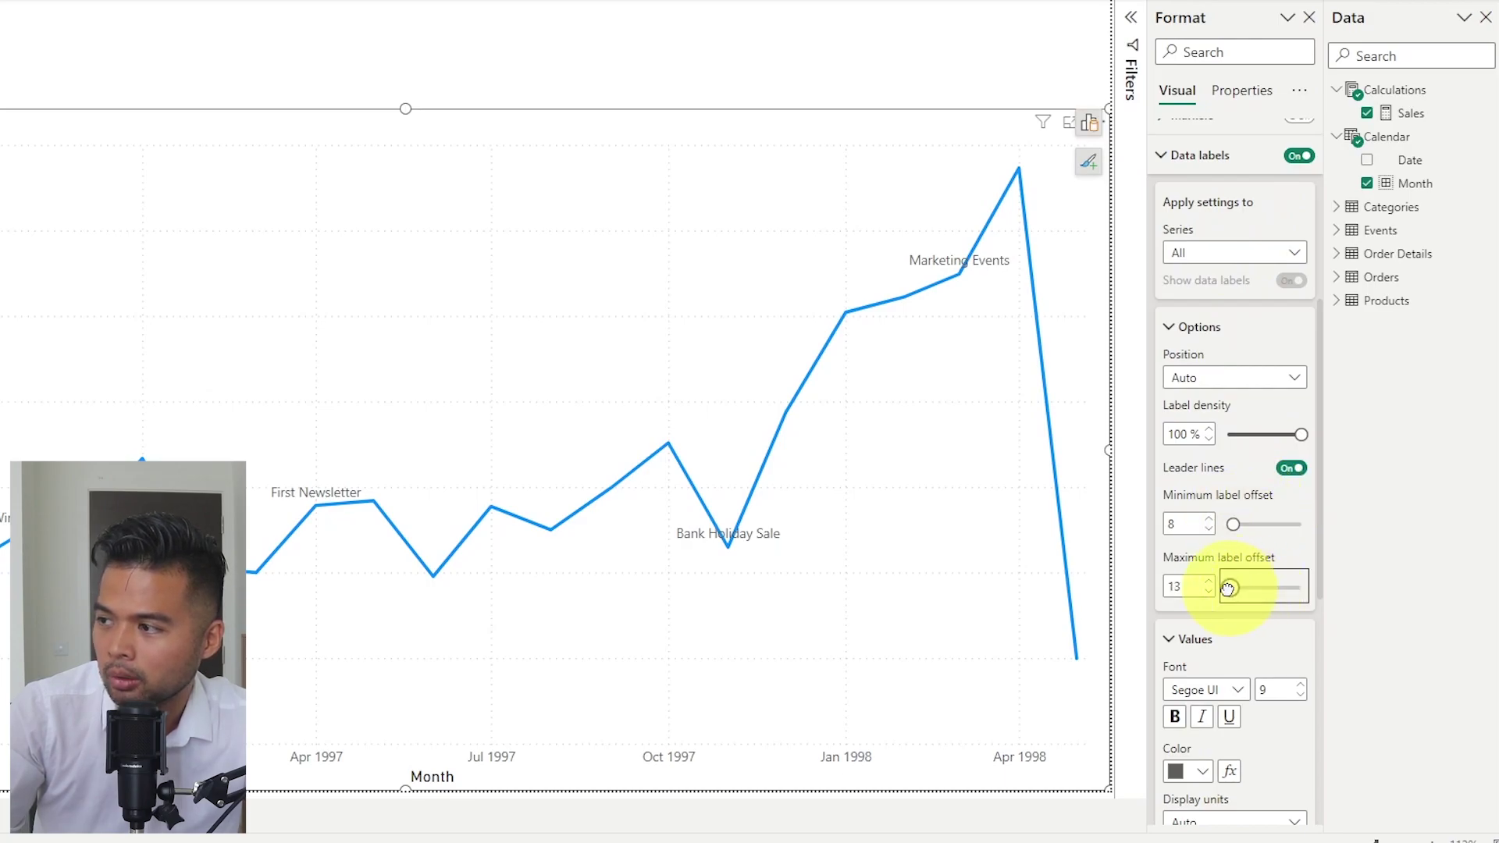
pyautogui.click(1228, 588)
pyautogui.moveTo(1250, 522); pyautogui.dragTo(1270, 524)
pyautogui.moveTo(1412, 524); pyautogui.dragTo(1457, 524)
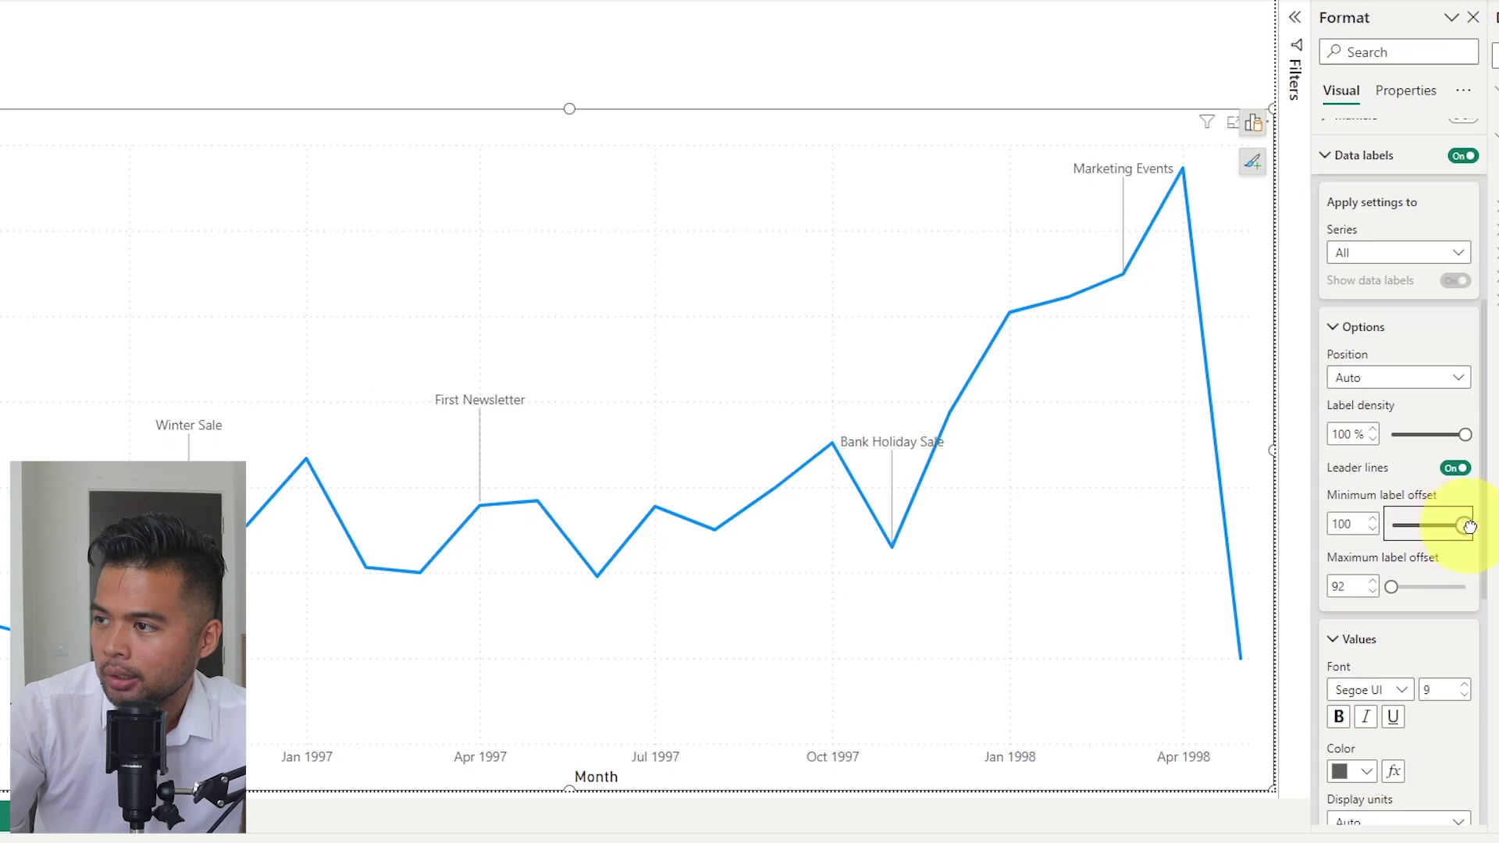